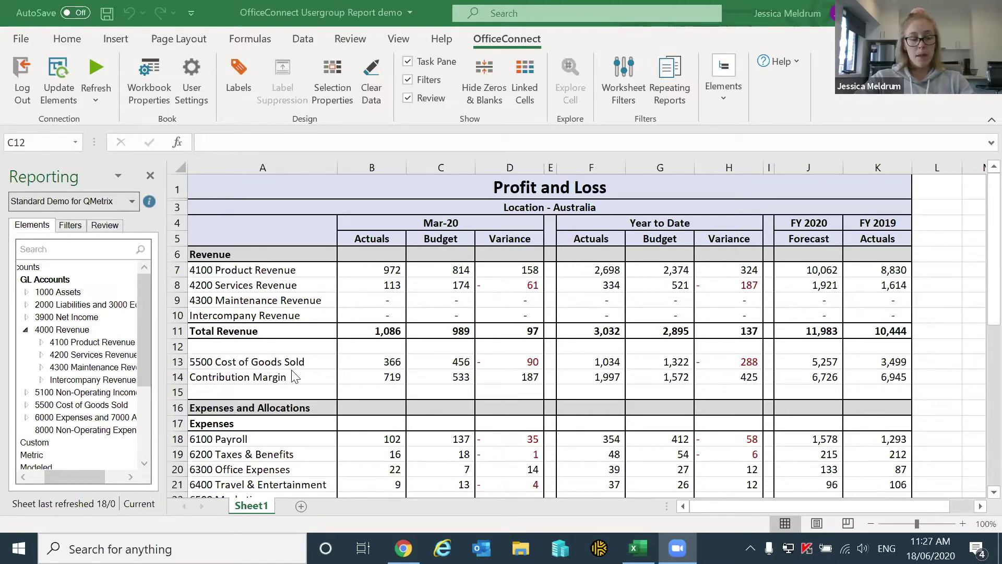
Expand 4000 Revenue in the OfficeConnect Elements pane to reveal its child accounts.
left_click(72, 332)
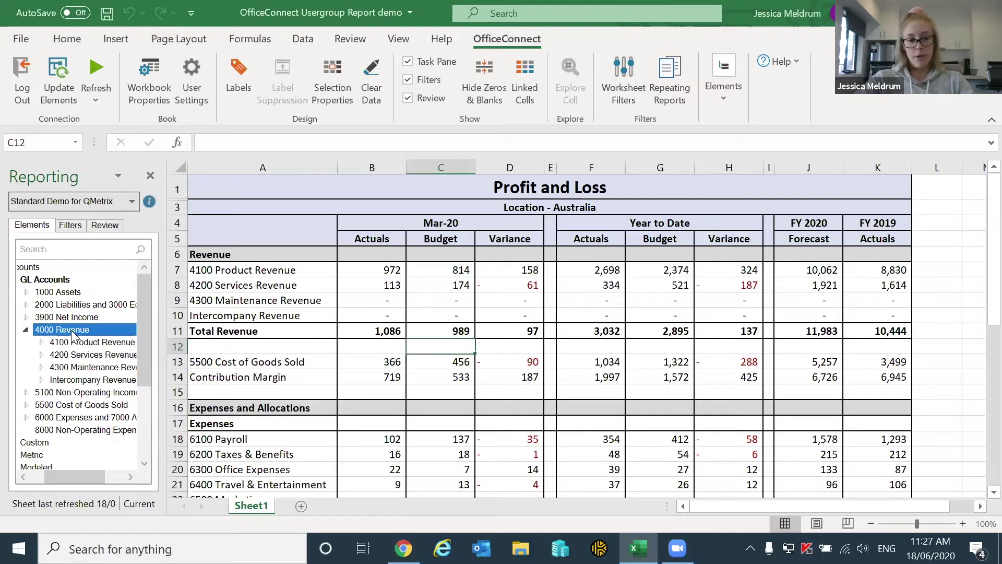
right_click(57, 334)
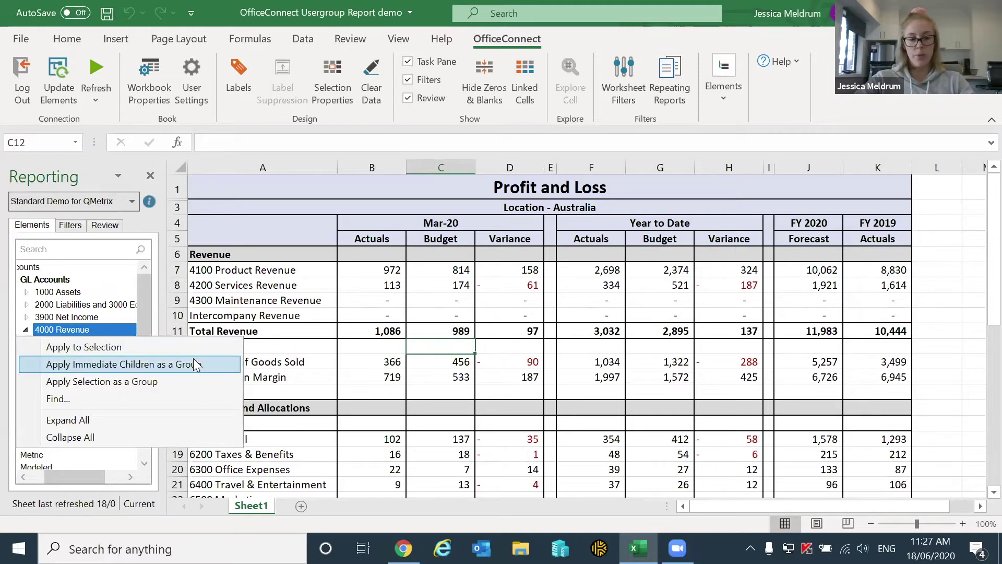
double_click(120, 329)
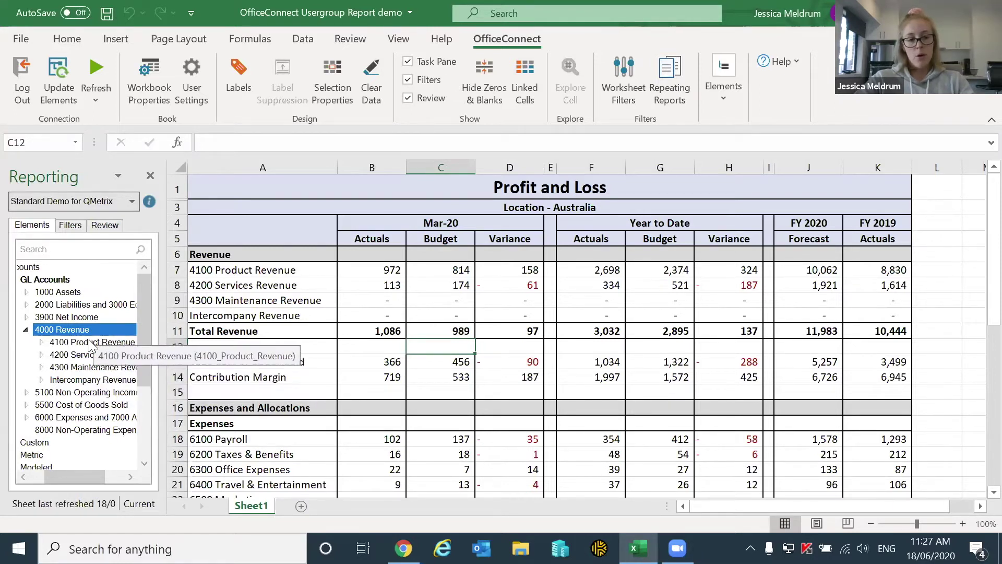
Review the revenue accounts, selecting 4300 Maintenance Revenue, then switch to Adaptive Insights' General Ledger Accounts.
left_click(128, 342)
left_click_drag(128, 342, 93, 377)
right_click(87, 361)
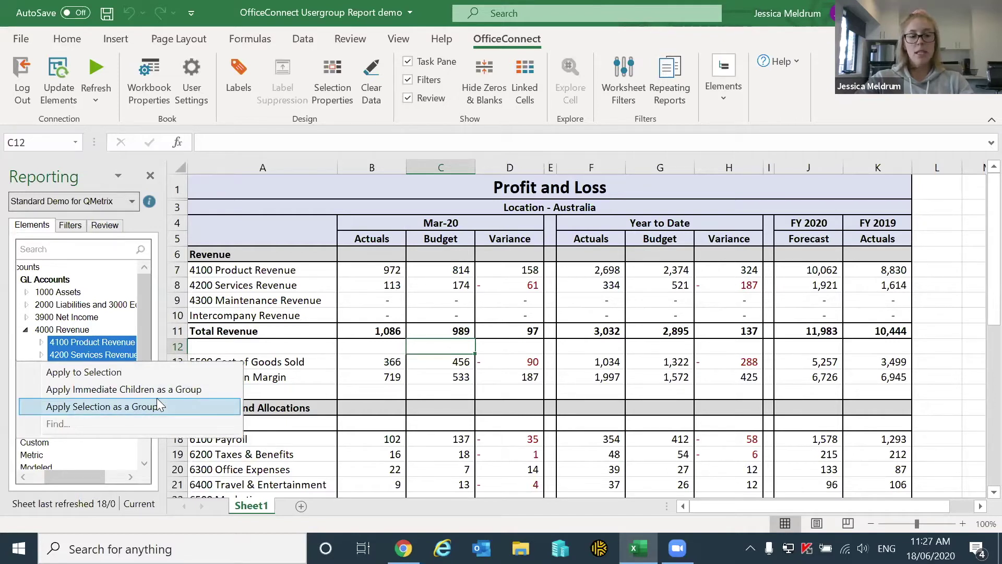
key("Escape")
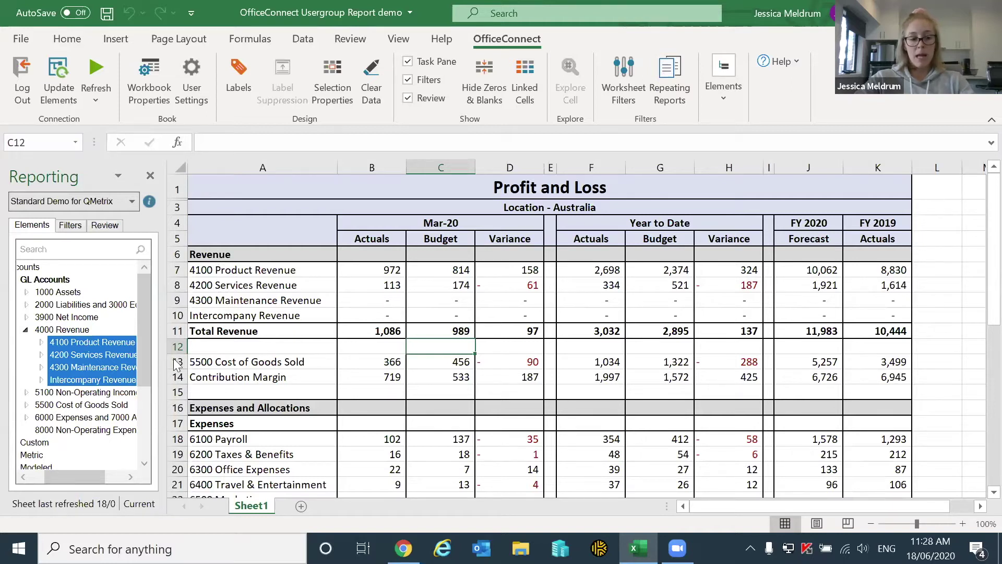
left_click(105, 365)
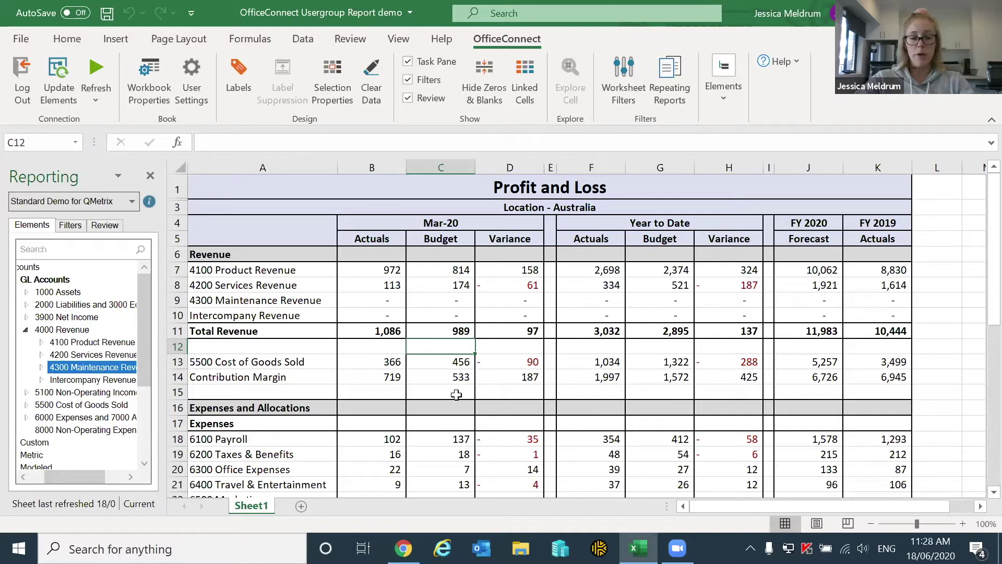
left_click(403, 549)
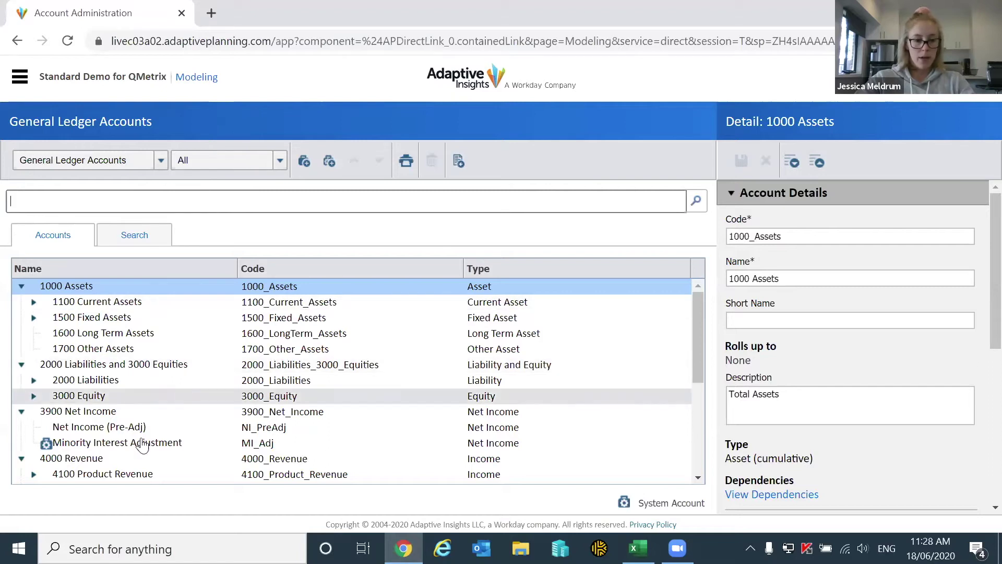
Create and save income account code 4400, named 'Consulting Revenue', under 4000 Revenue.
left_click(110, 458)
scroll(180, 358, "down", 3)
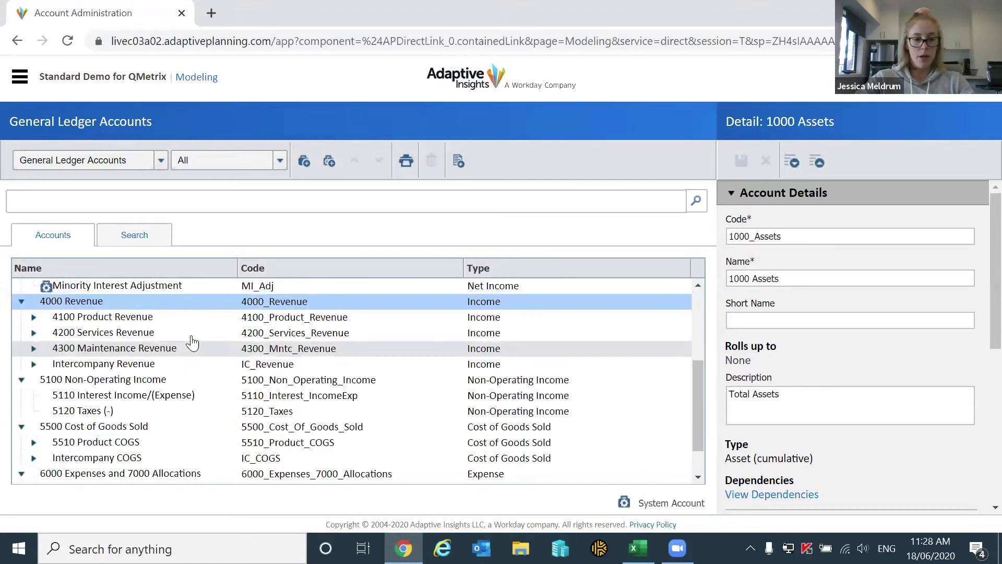
left_click(303, 162)
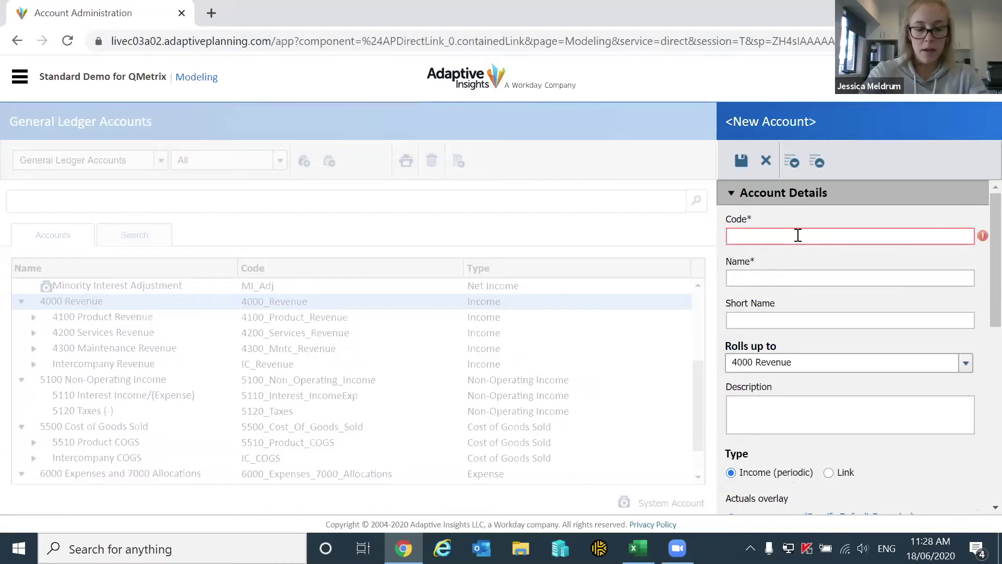
type("4400")
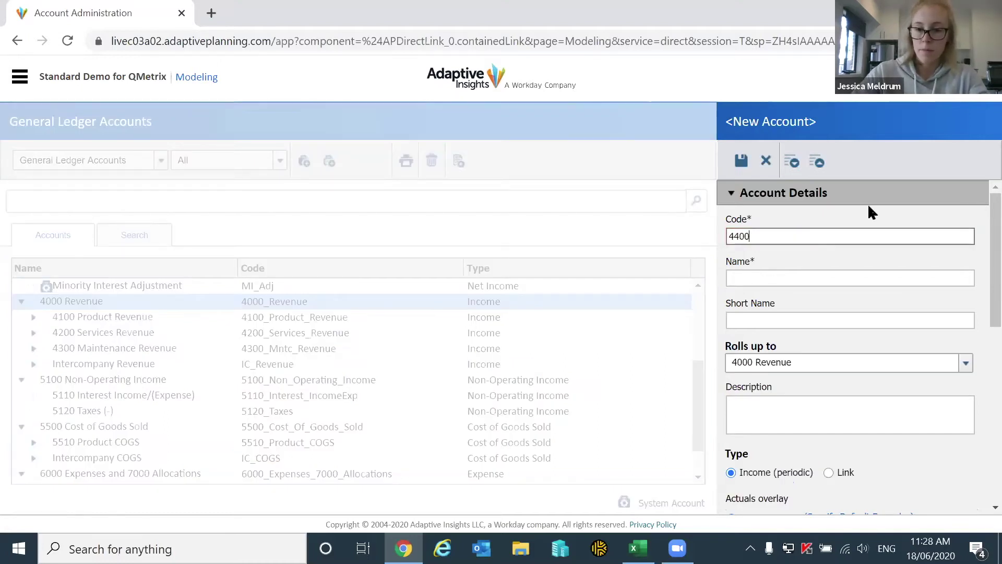
left_click(841, 272)
type("Consulting ")
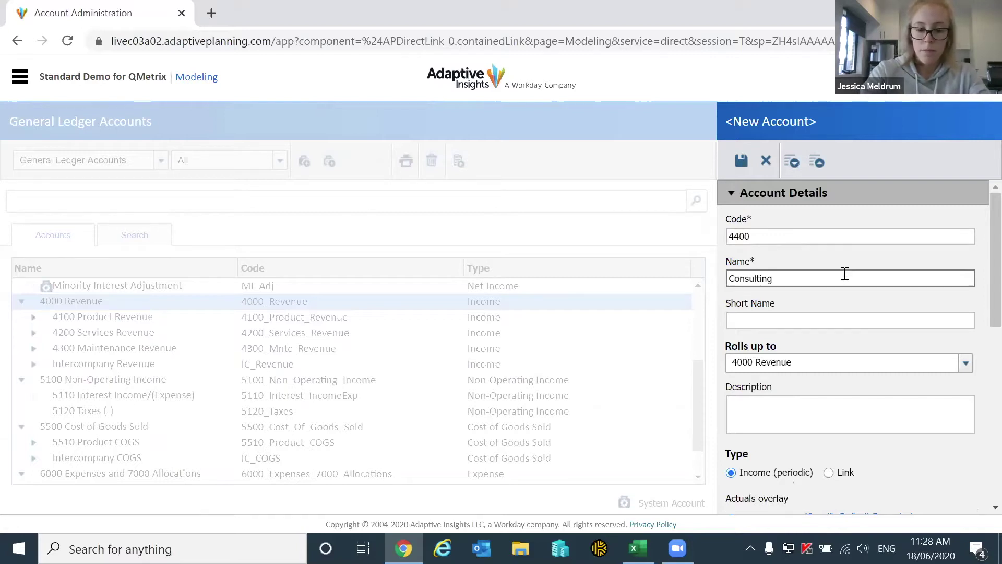
type("R")
key("BackSpace")
type("Re")
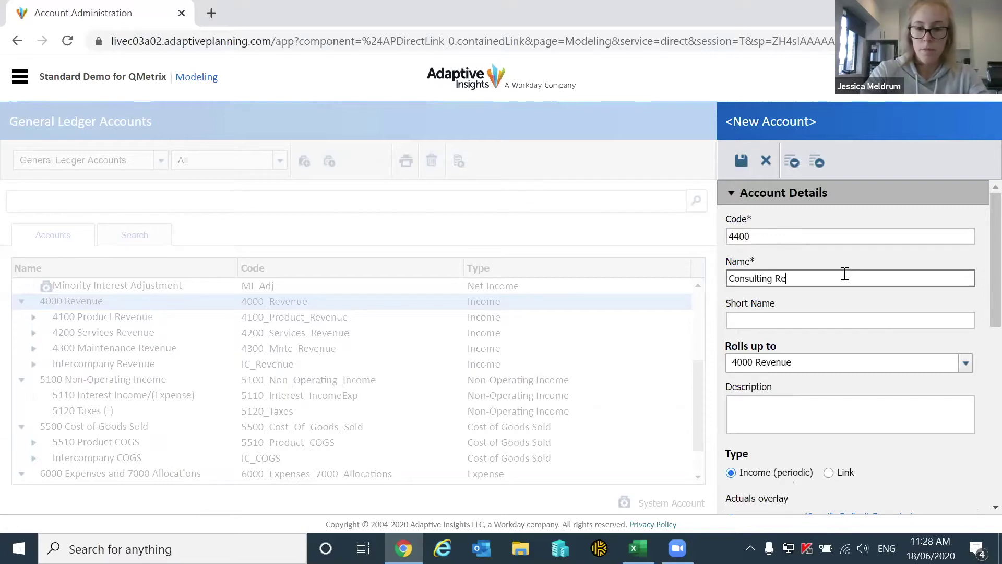
type("venue")
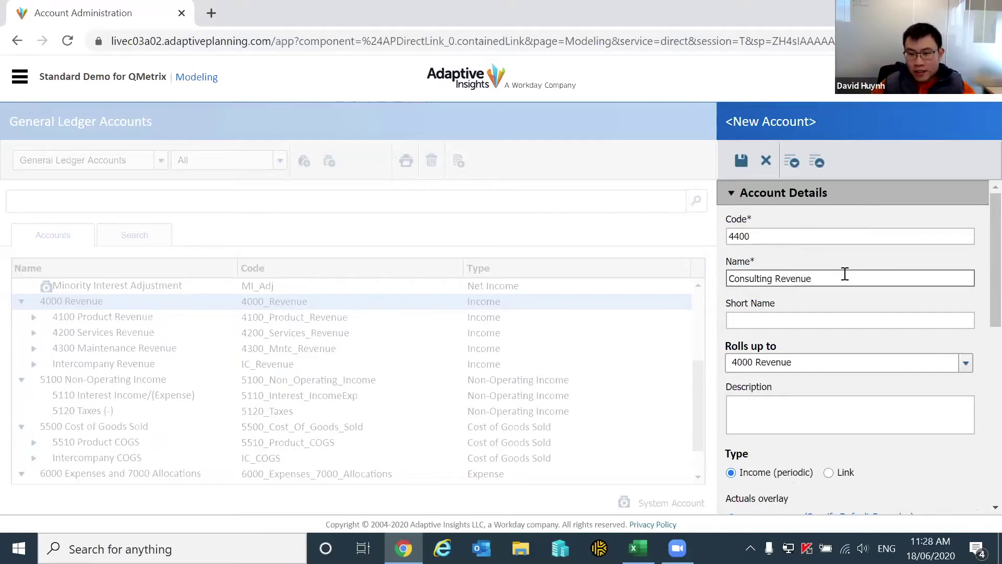
left_click(741, 162)
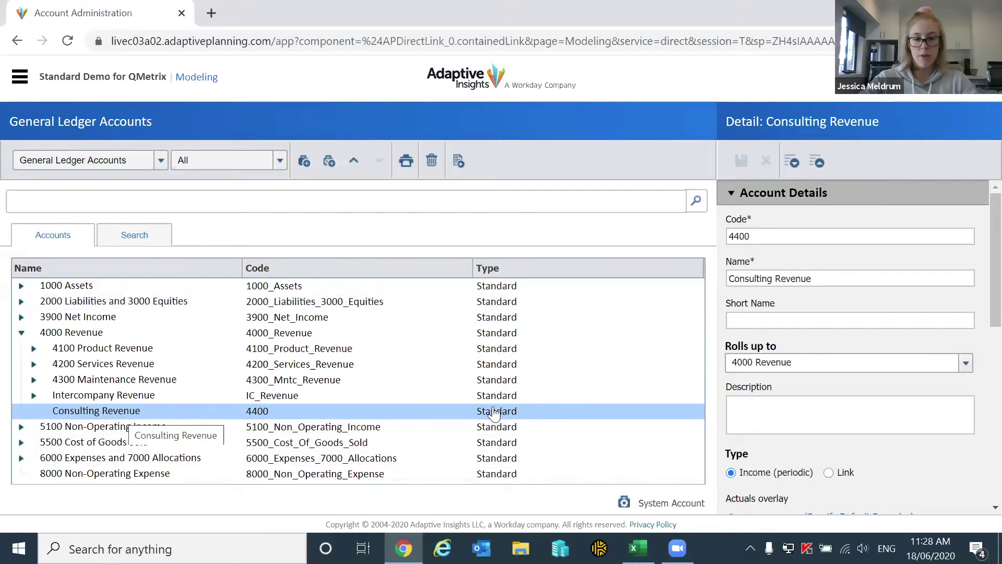
Return to Excel and update the elements list from Adaptive Insights.
mouse_move(638, 548)
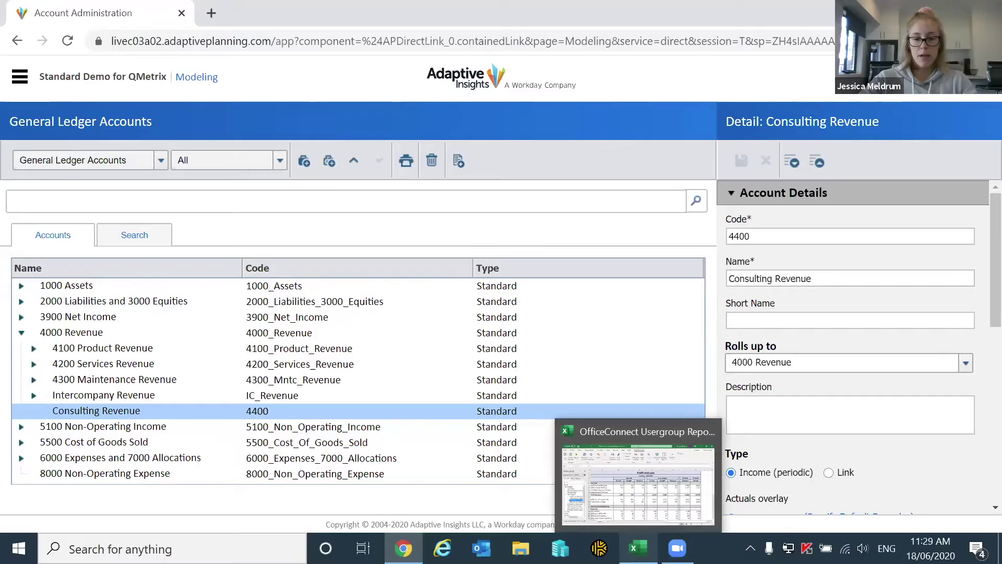
left_click(637, 470)
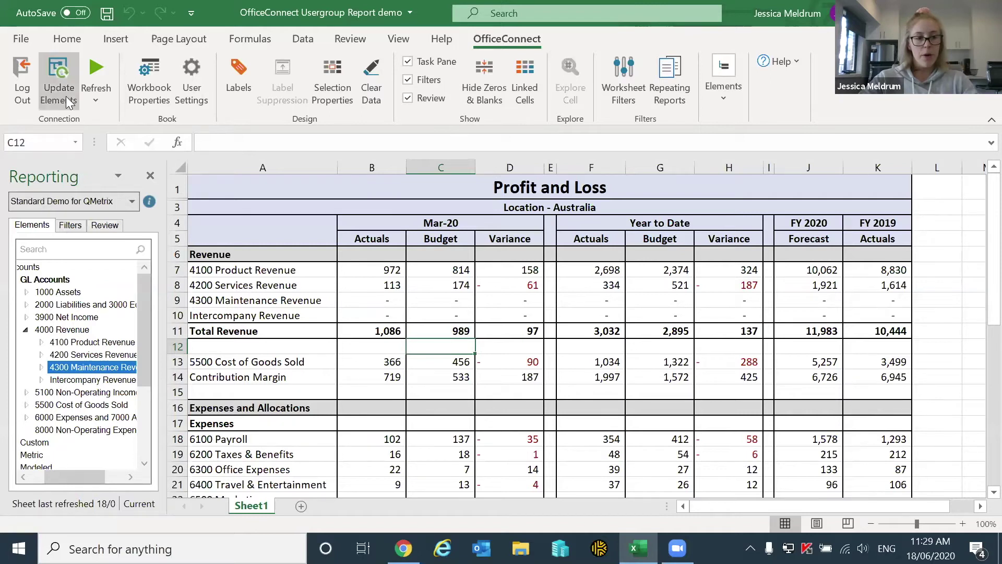
left_click(57, 71)
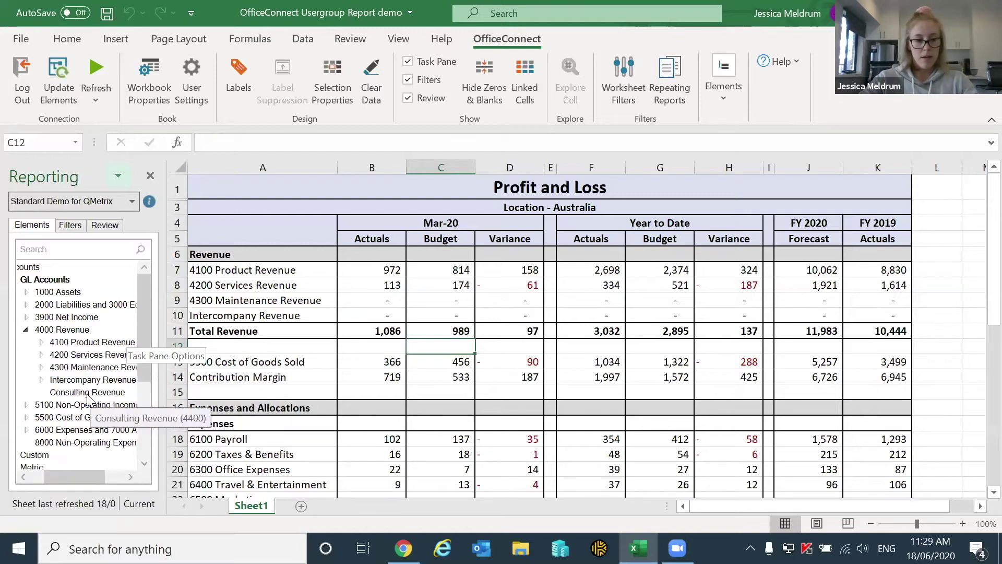
Select Consulting Revenue and run Elements > Update Groups to insert its row above Total Revenue.
left_click(88, 395)
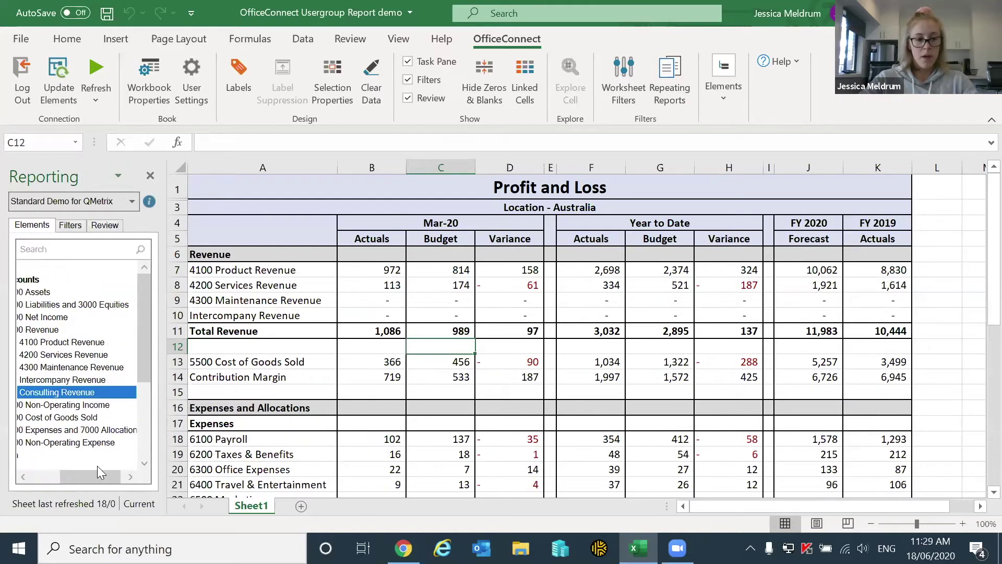
left_click_drag(62, 475, 77, 474)
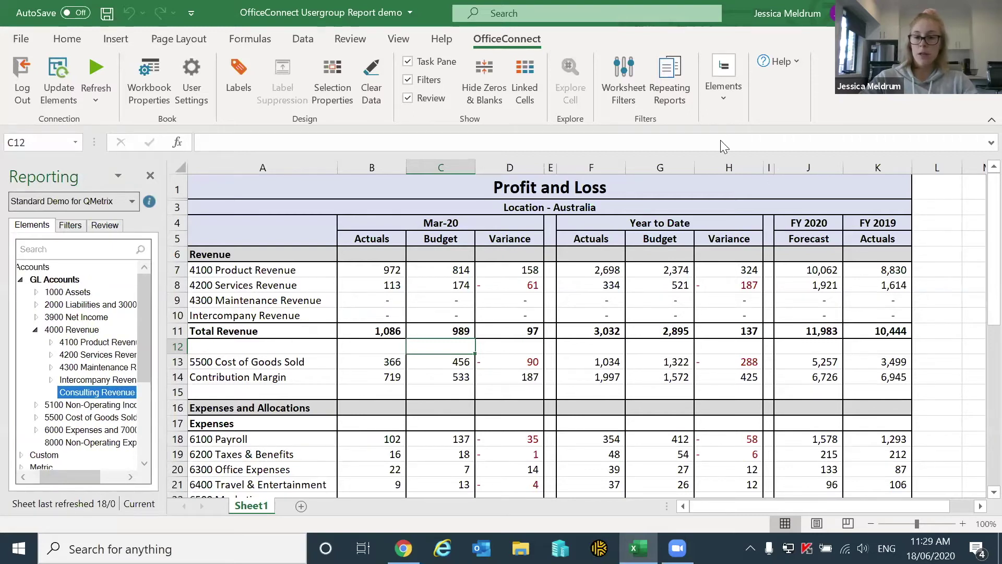
left_click(723, 99)
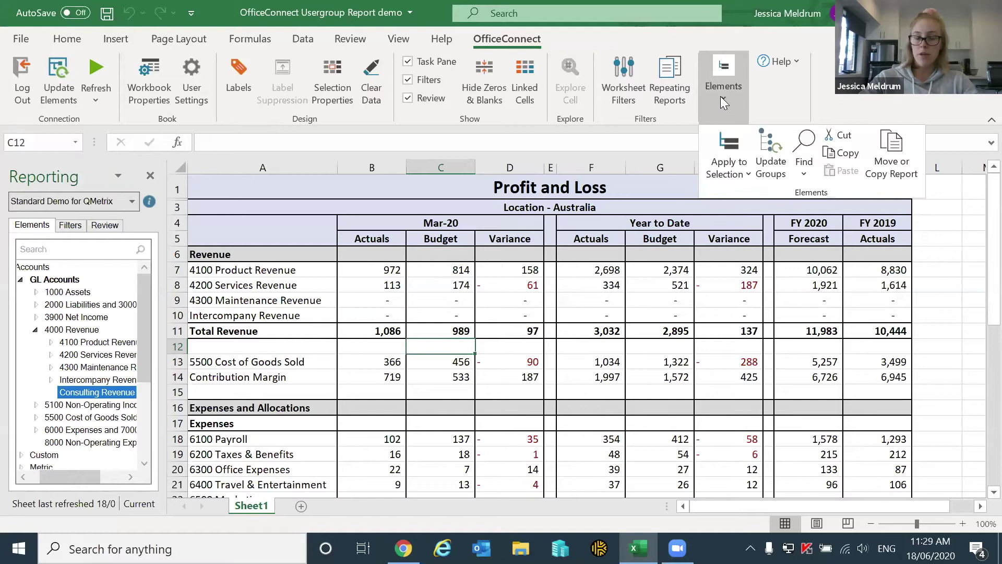
left_click(779, 145)
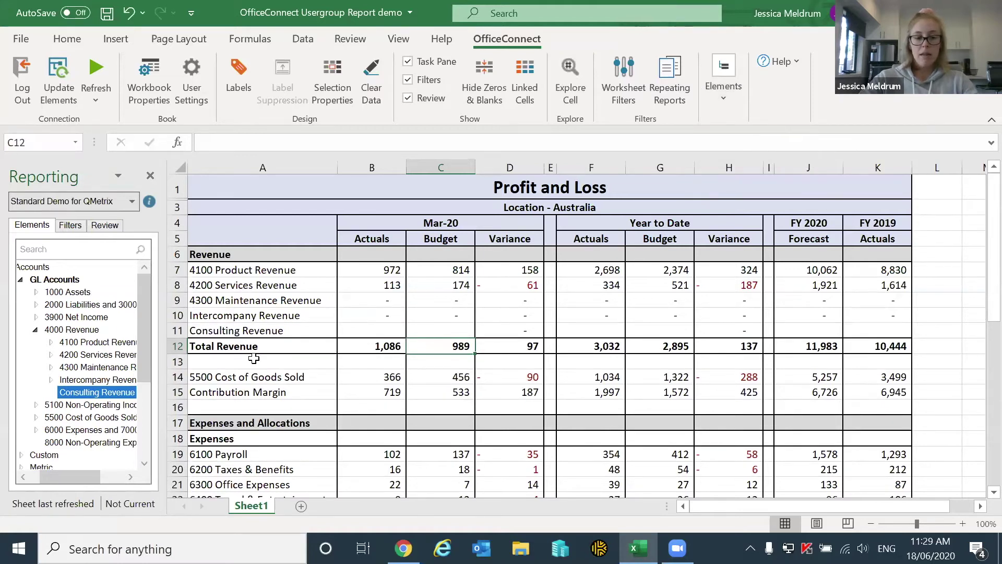
left_click(251, 331)
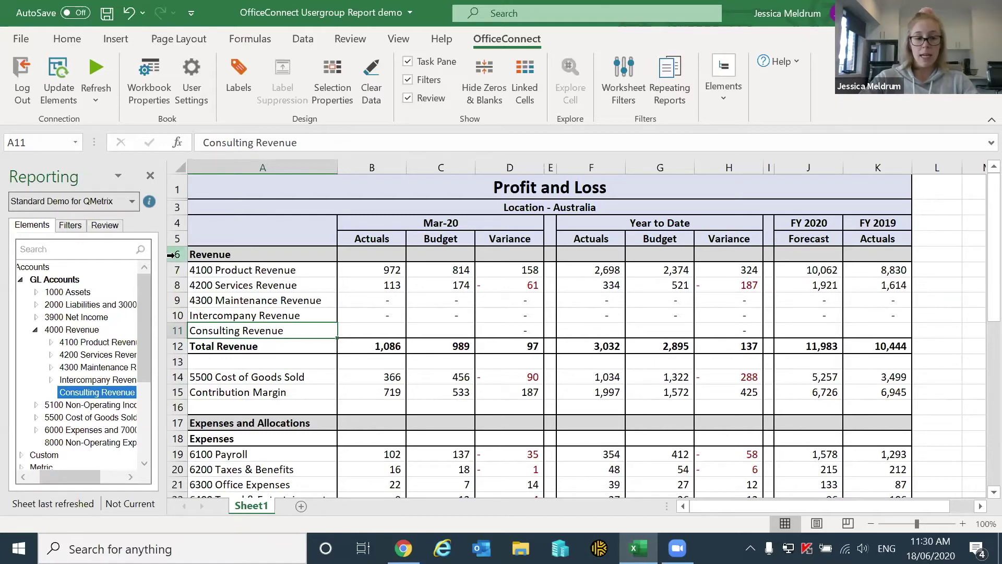
left_click(76, 329)
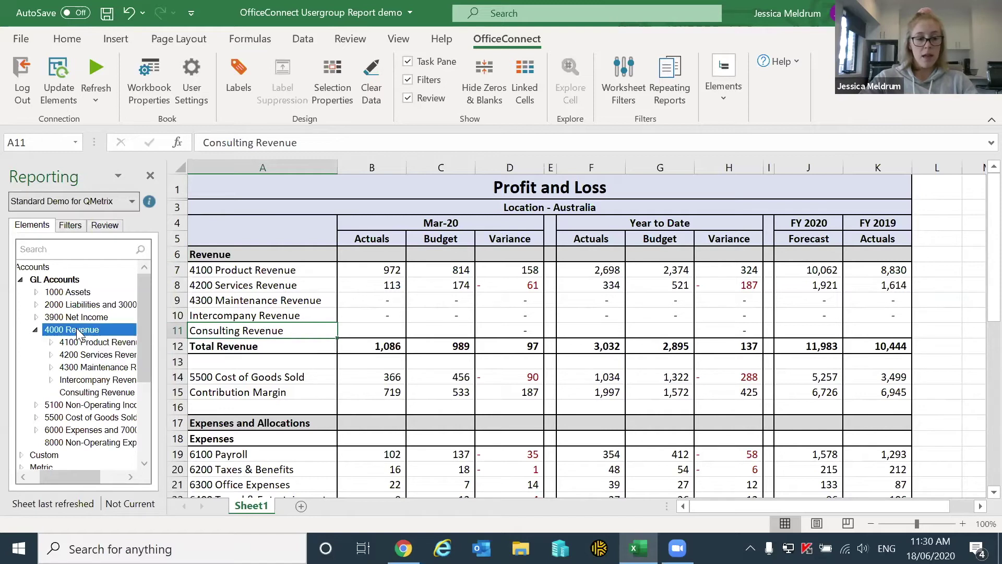
right_click(77, 328)
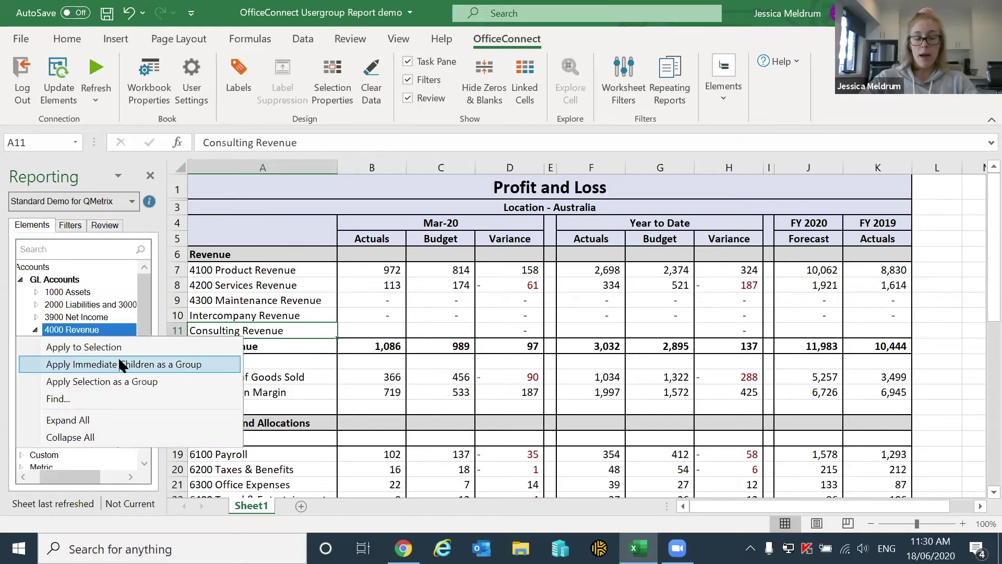
left_click(351, 319)
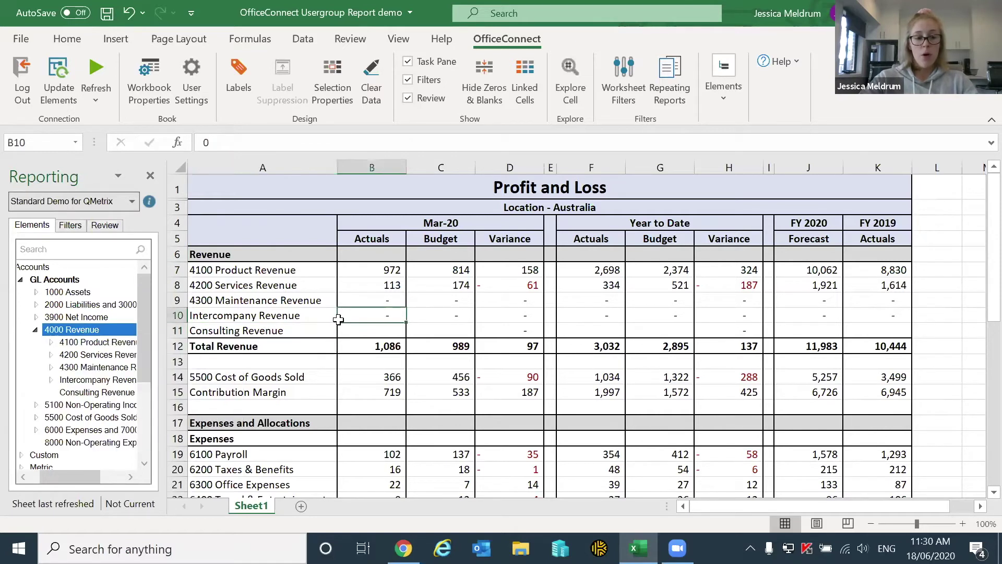
left_click(107, 342)
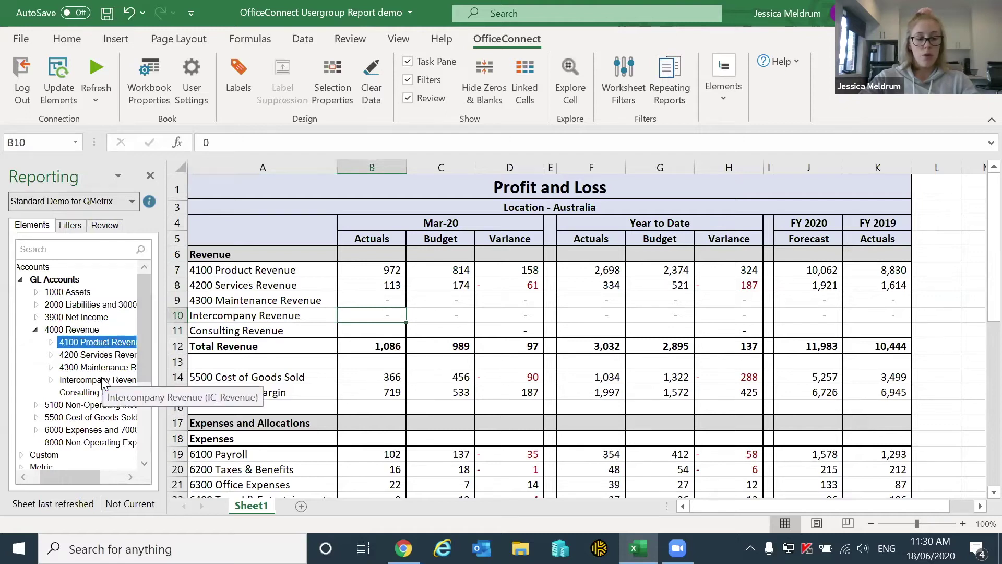
left_click(78, 368, "shift")
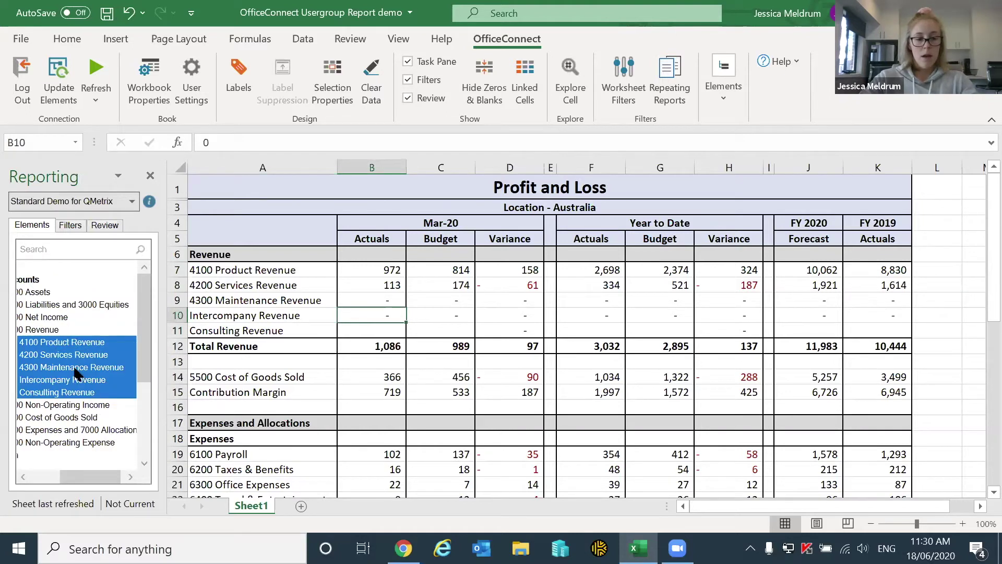
right_click(77, 368)
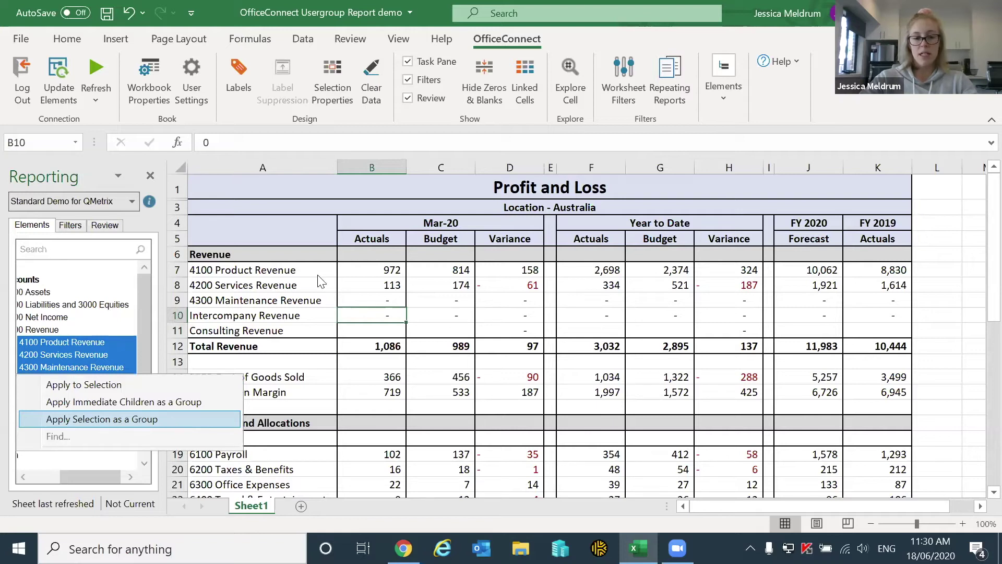
left_click(307, 289)
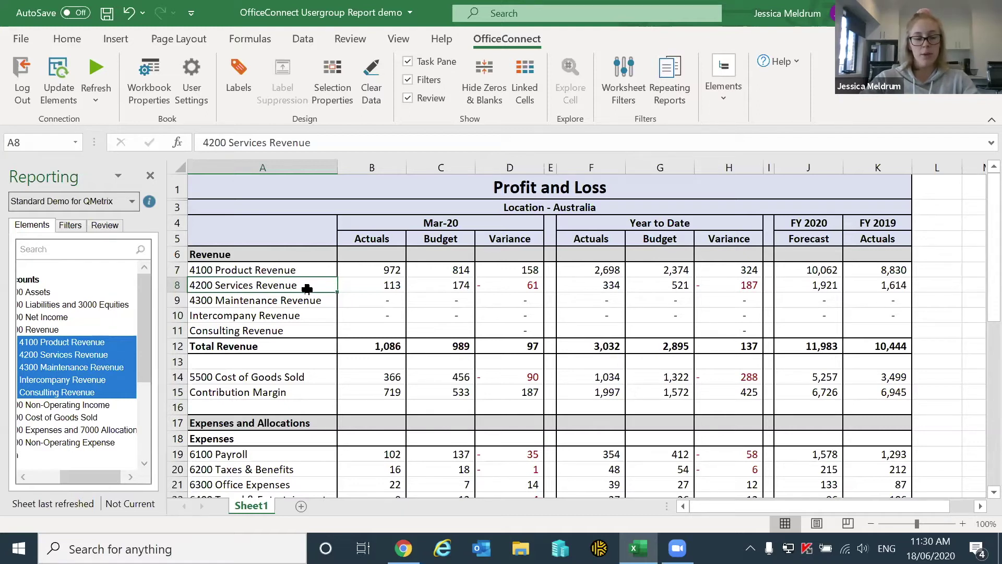
left_click_drag(96, 480, 61, 479)
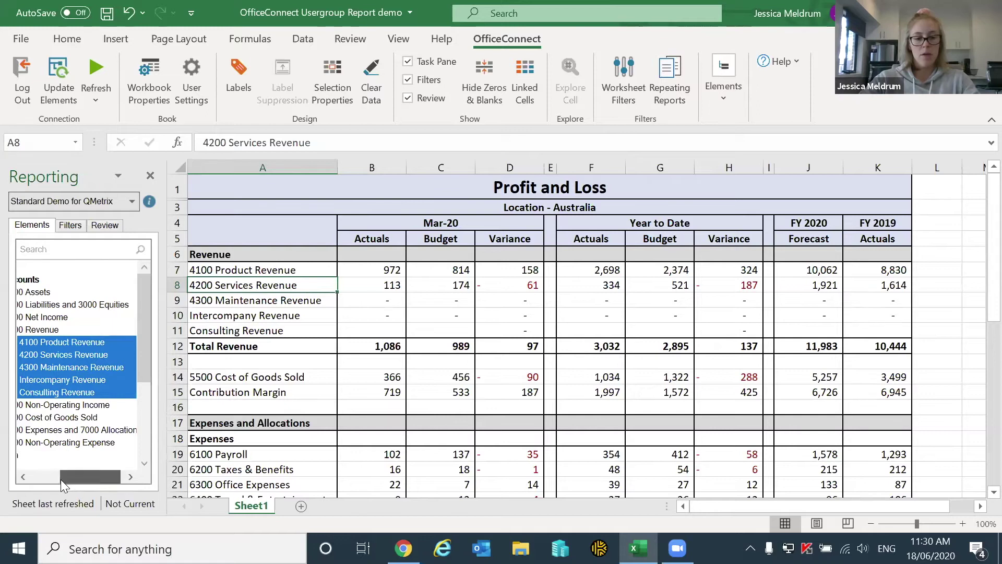
left_click(294, 330)
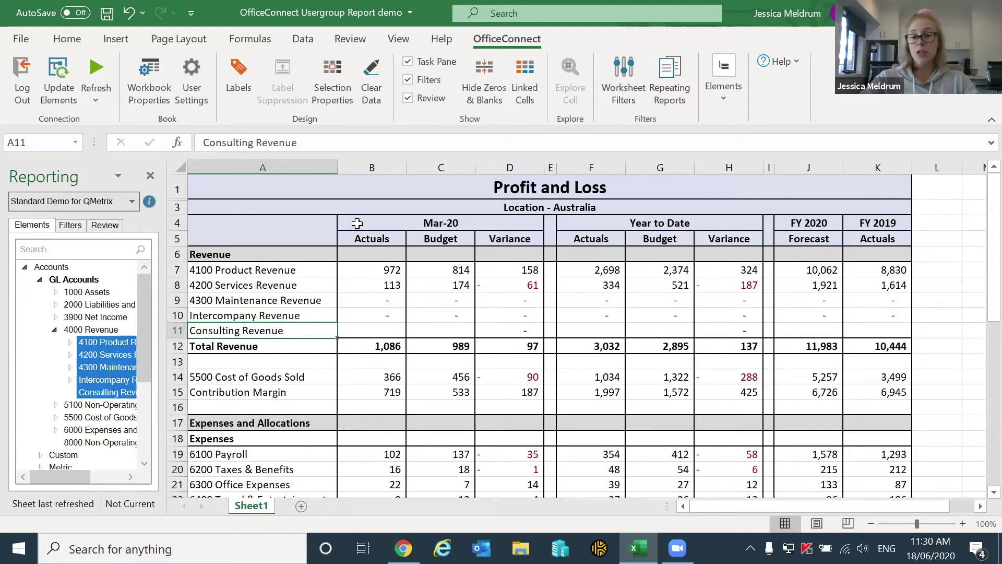
left_click(156, 64)
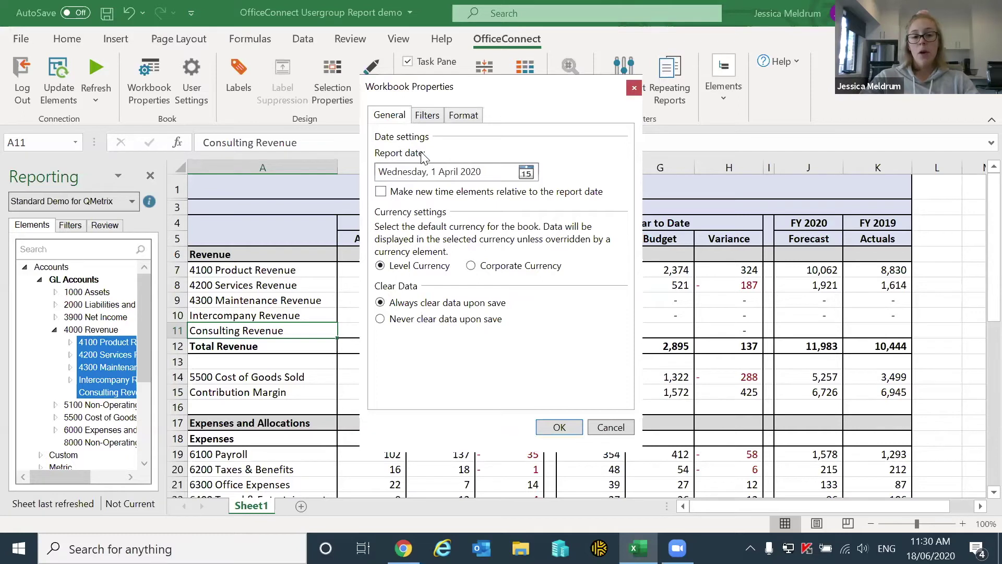
left_click(611, 428)
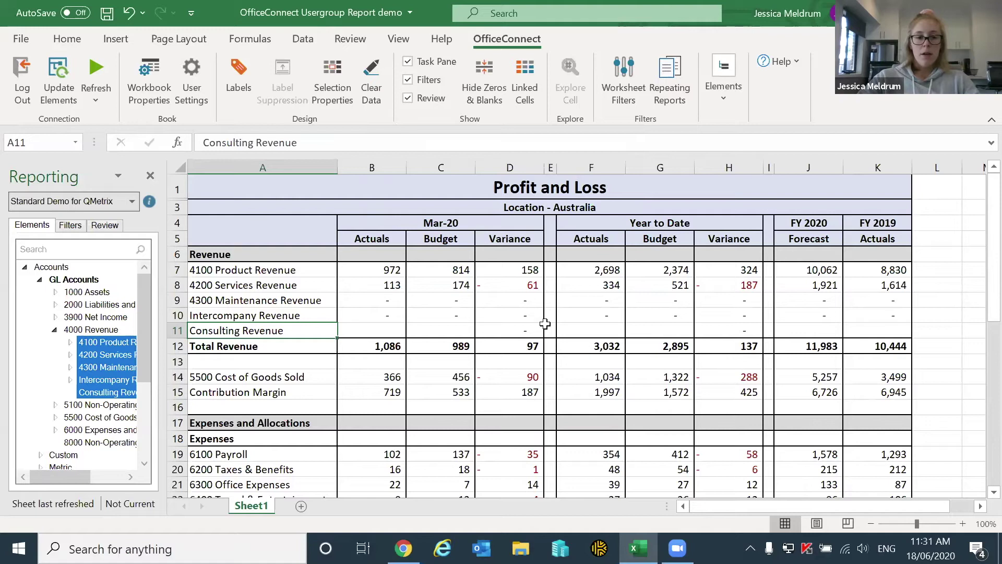
Unhide row 2 and compare A2's Location - Australia label with A3's =A2 heading.
left_click(456, 326)
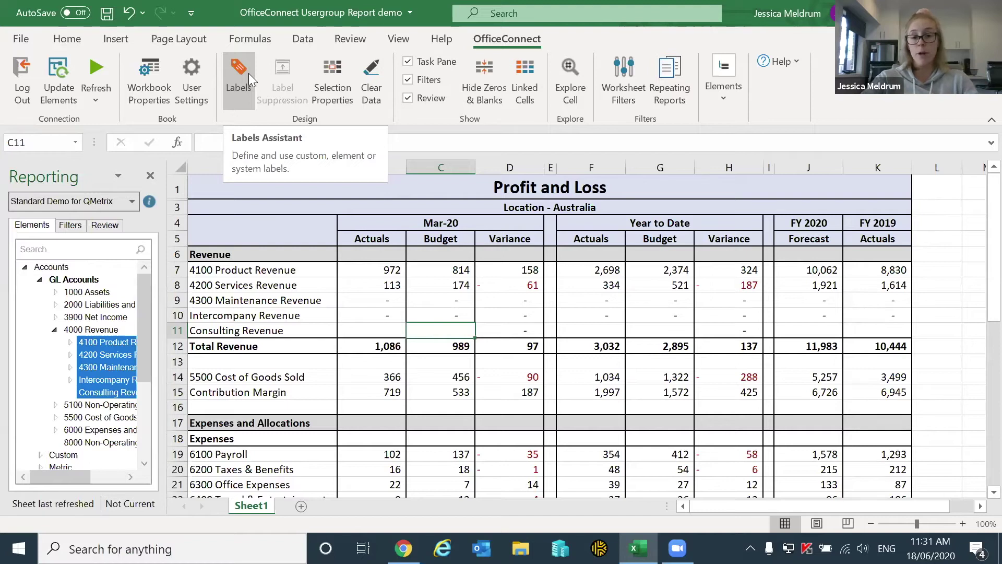
left_click(202, 207)
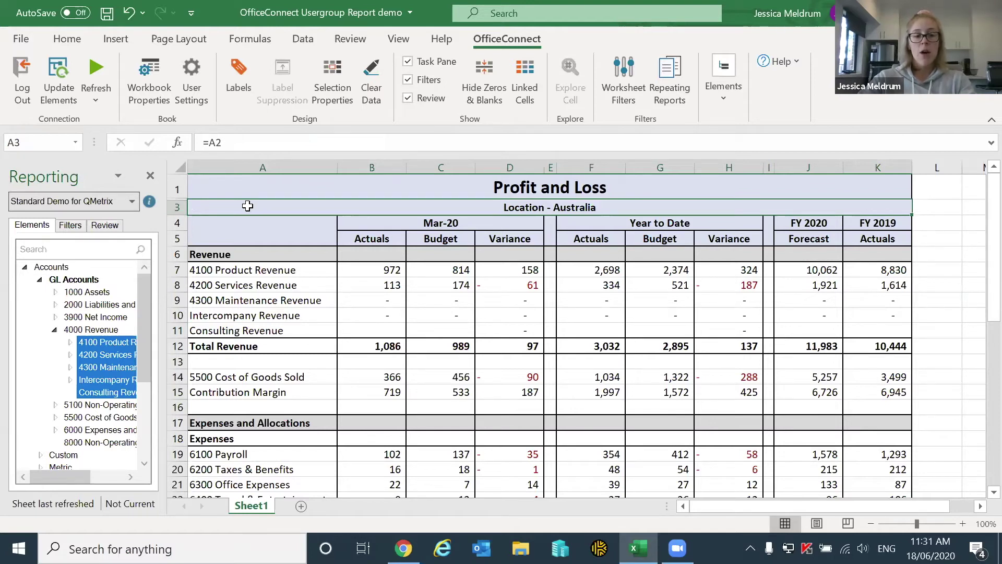
double_click(170, 204)
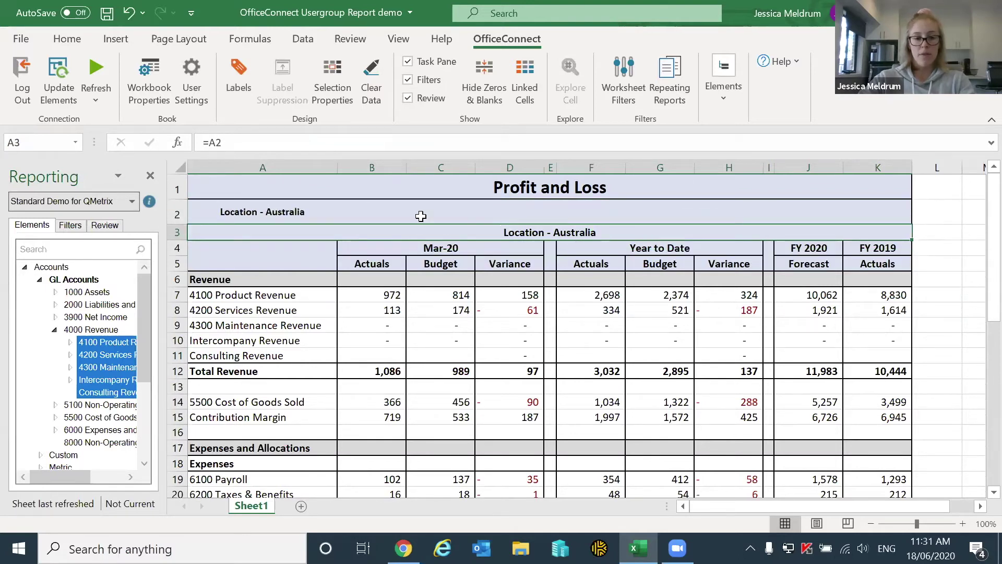
left_click(208, 213)
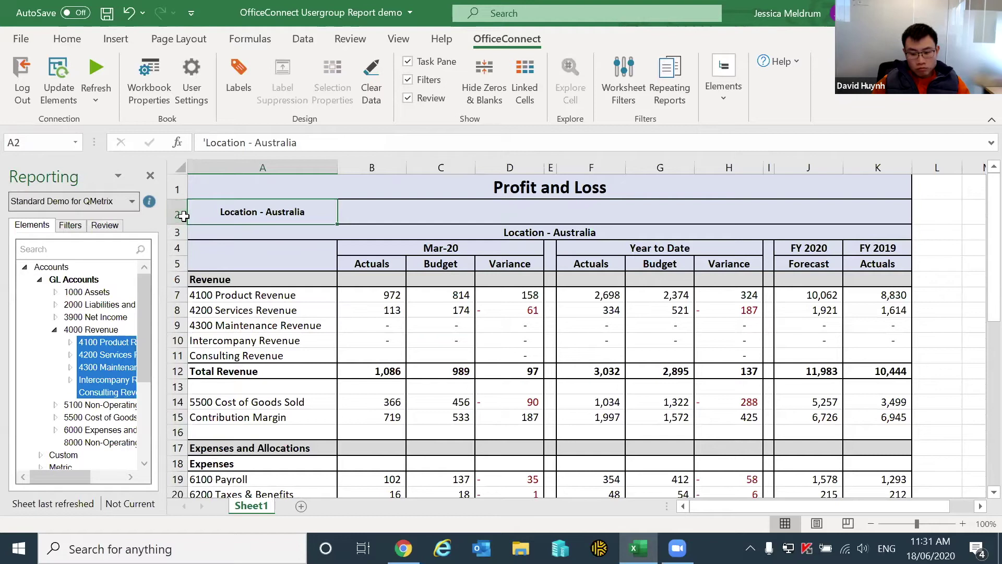
left_click(521, 233)
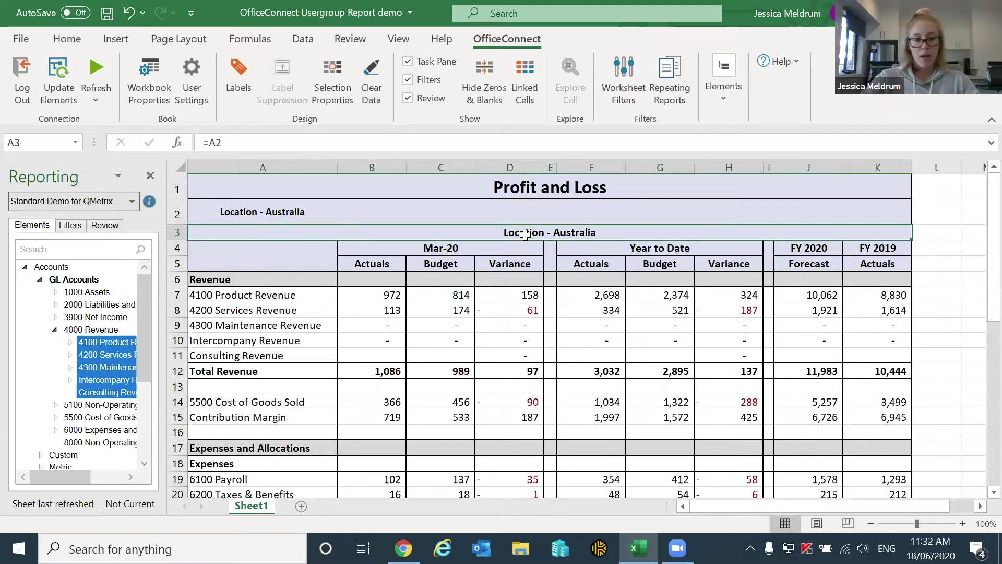
left_click(221, 215)
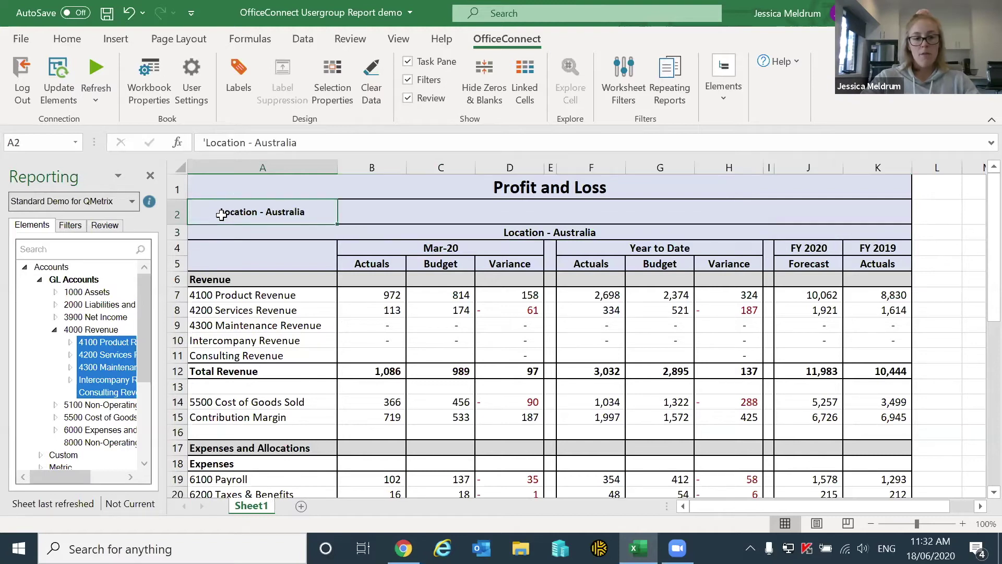
Inspect the Location - {Location Name} label expression without changing it, then hide row 2 again.
left_click(239, 92)
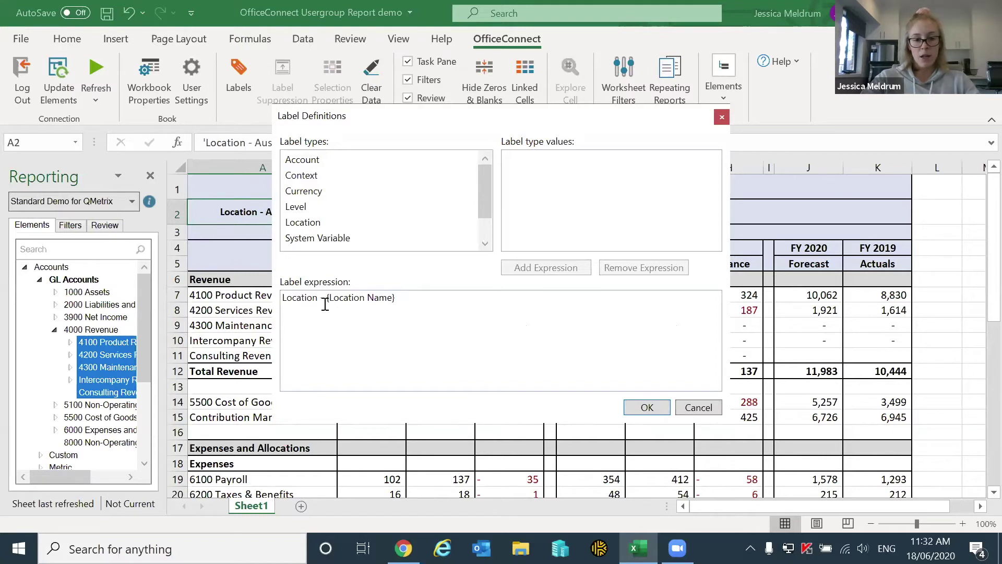
left_click_drag(324, 297, 265, 300)
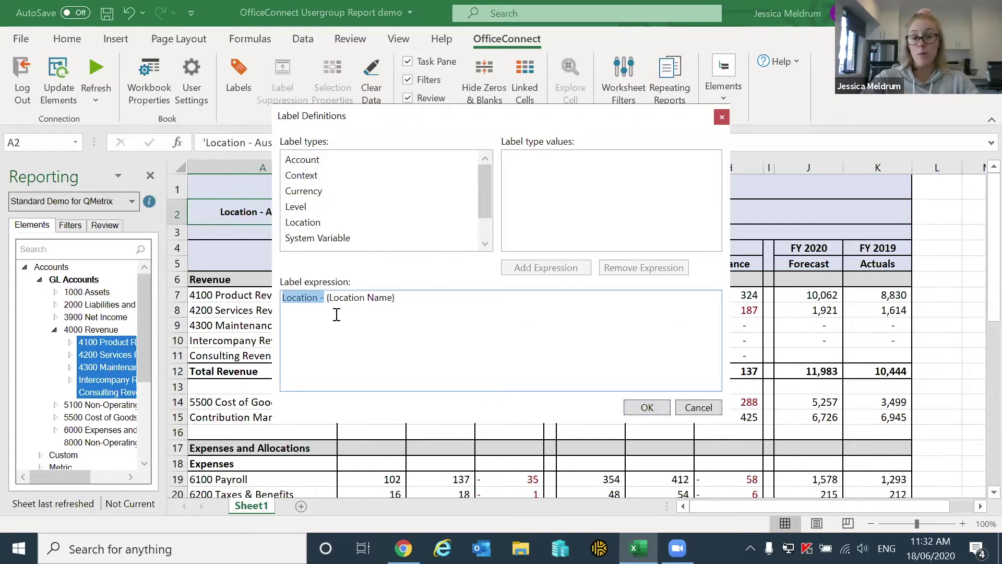
left_click(453, 330)
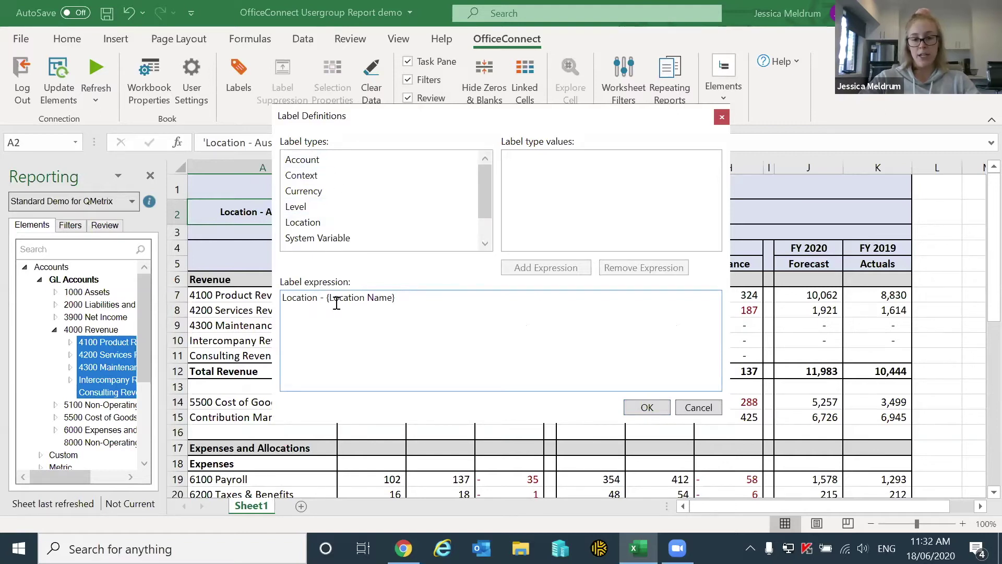
left_click(648, 407)
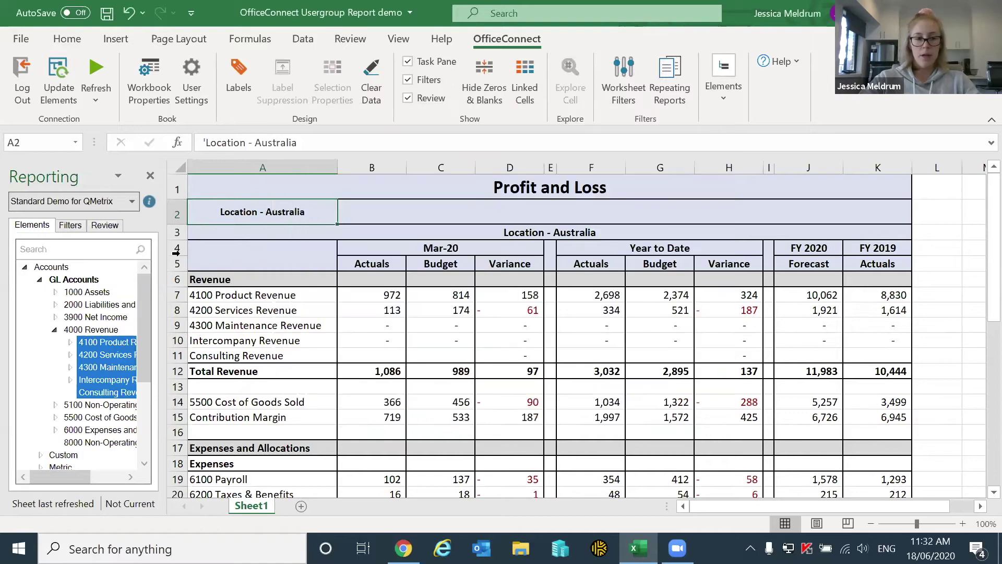
right_click(178, 213)
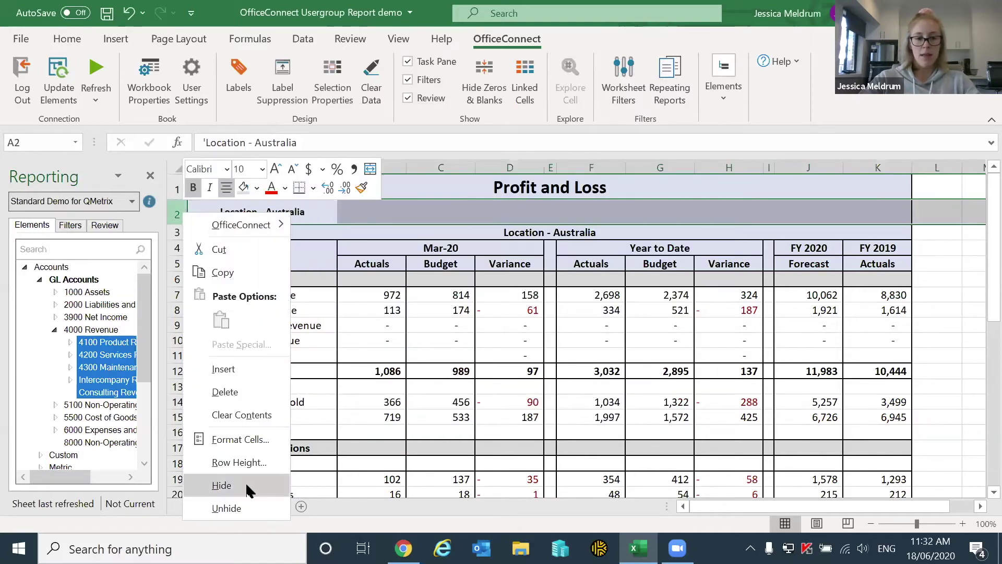
left_click(246, 483)
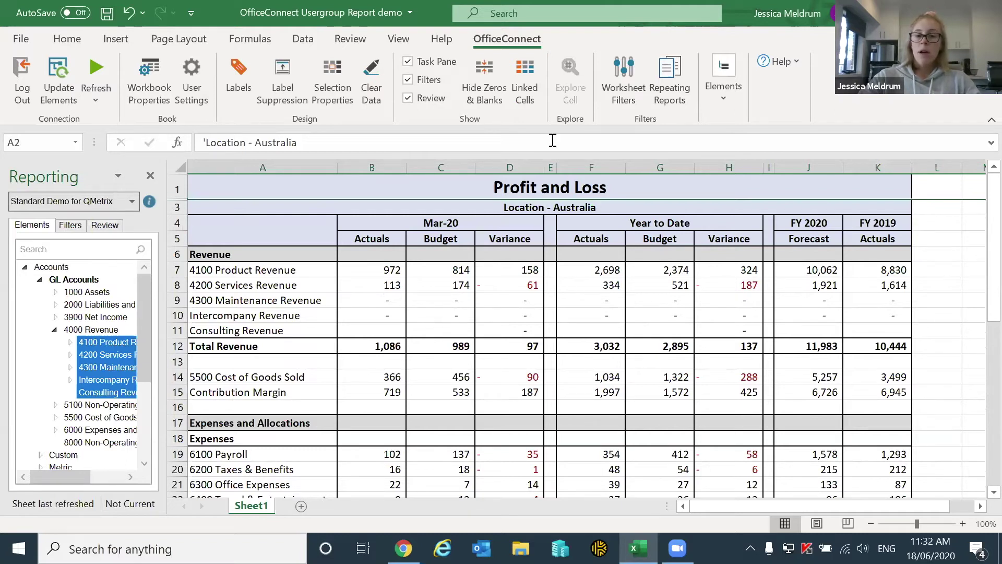
left_click(530, 73)
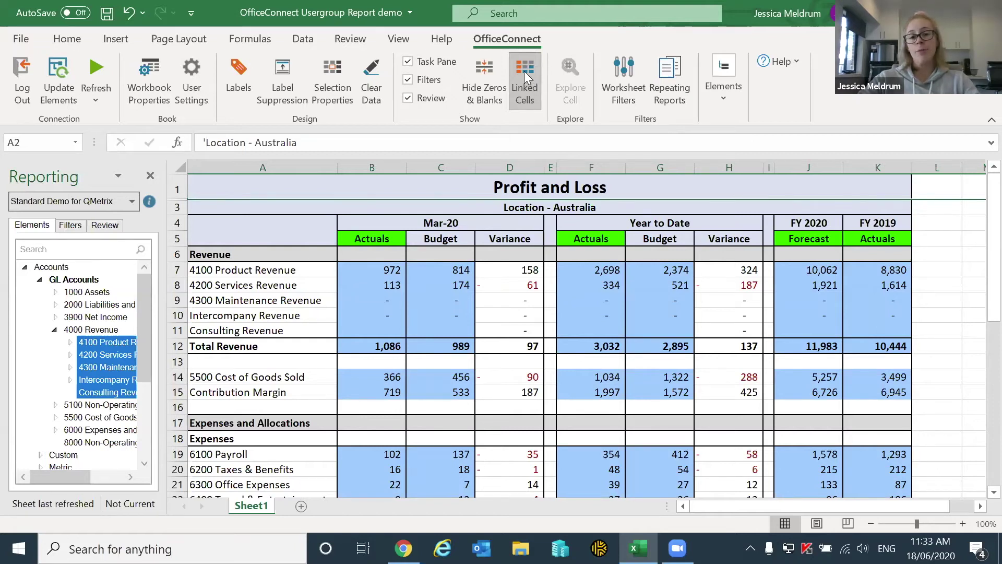
left_click(524, 71)
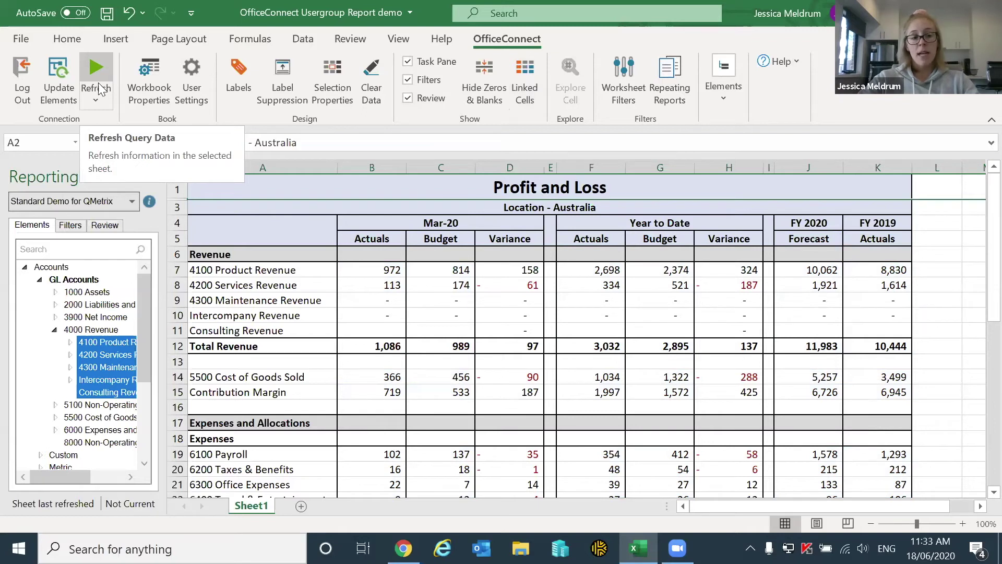
left_click(94, 101)
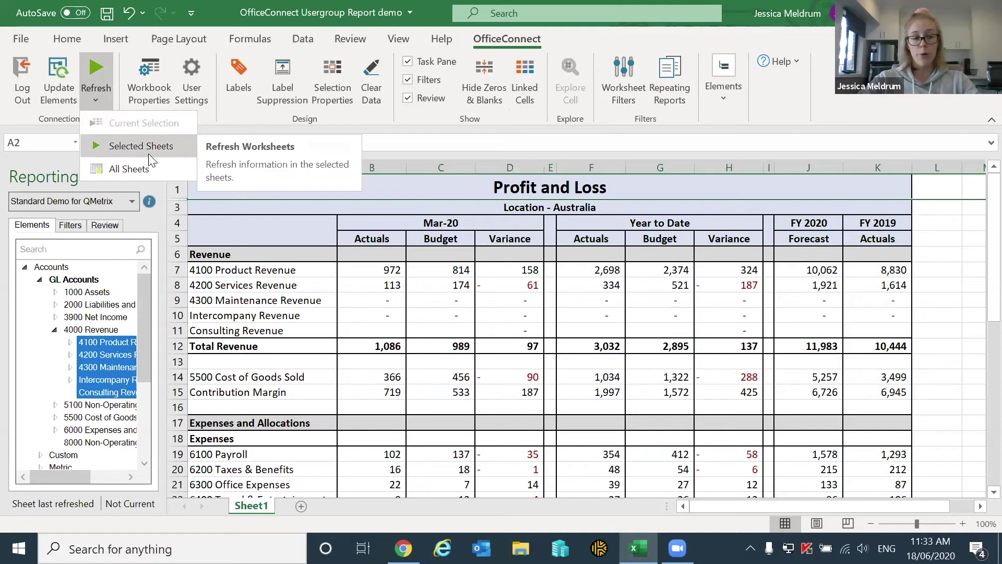
left_click(560, 301)
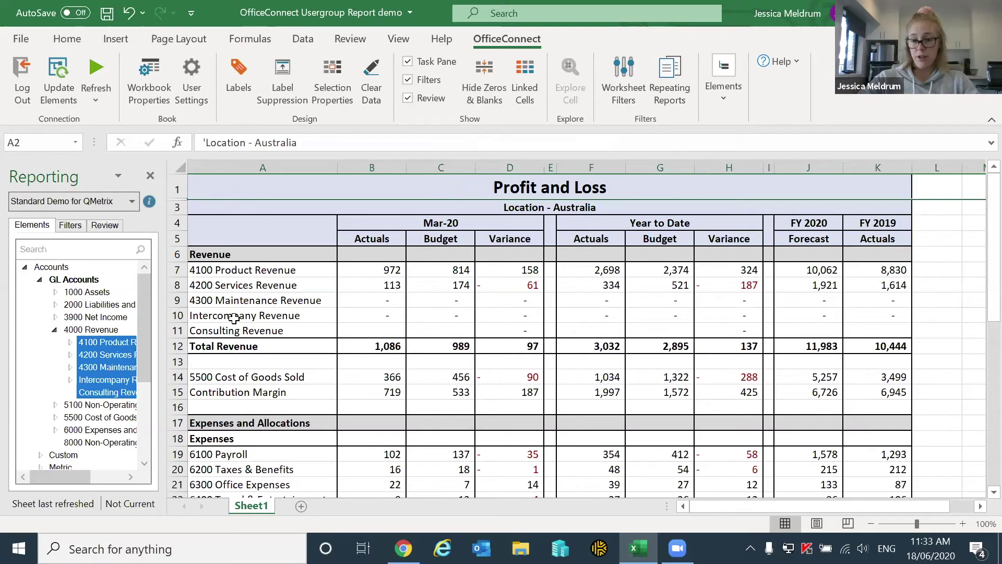
Refresh the report to Current, keeping the zero-value Maintenance, Intercompany and Consulting Revenue rows visible.
left_click(483, 74)
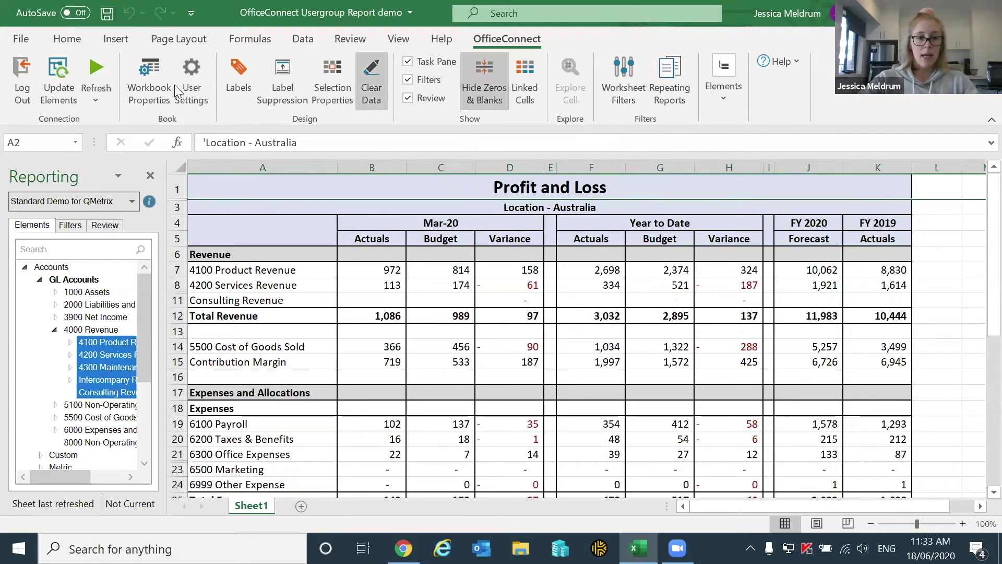
left_click(101, 69)
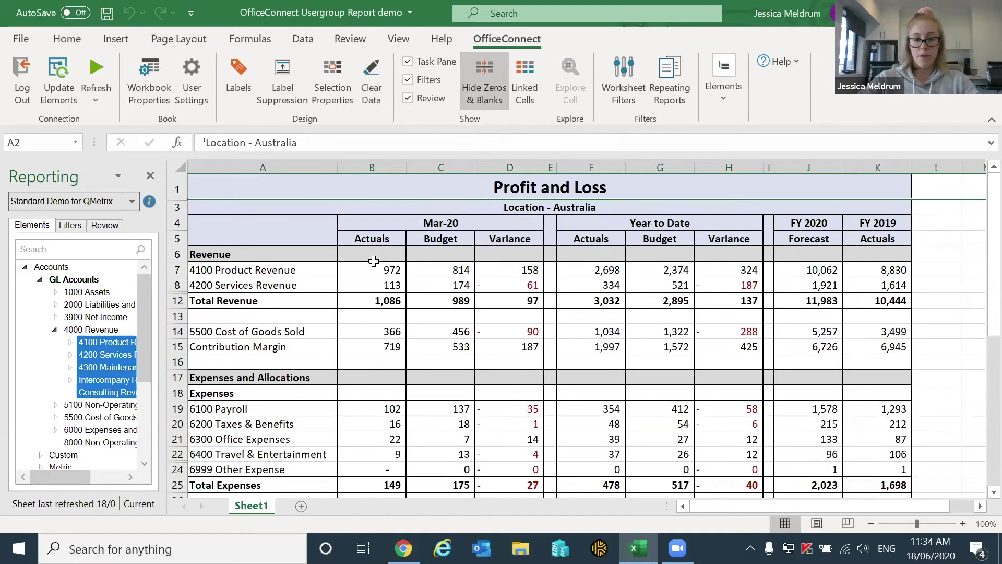
left_click(489, 64)
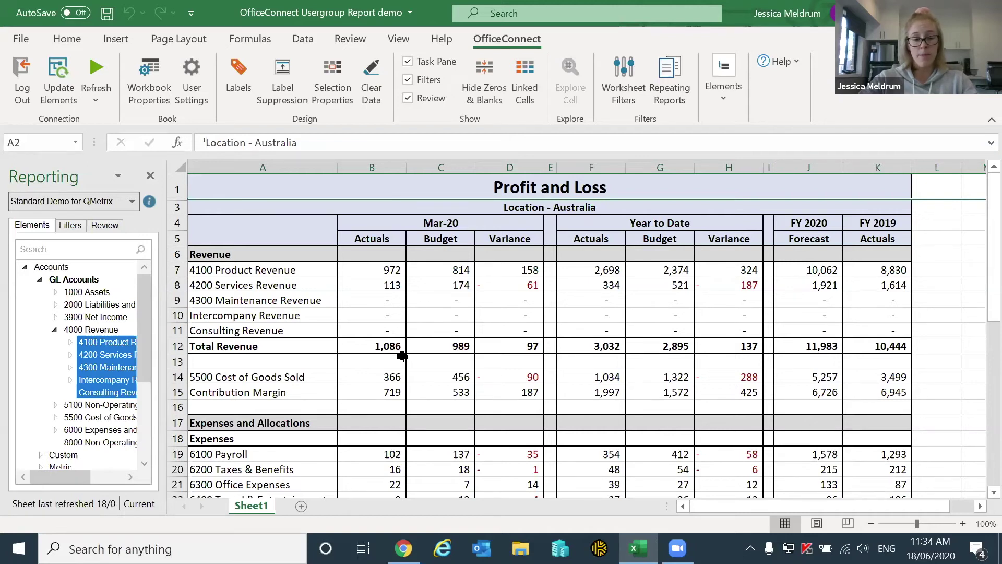
Copy Sheet1 to the end of the workbook as Sheet1 (2).
right_click(249, 509)
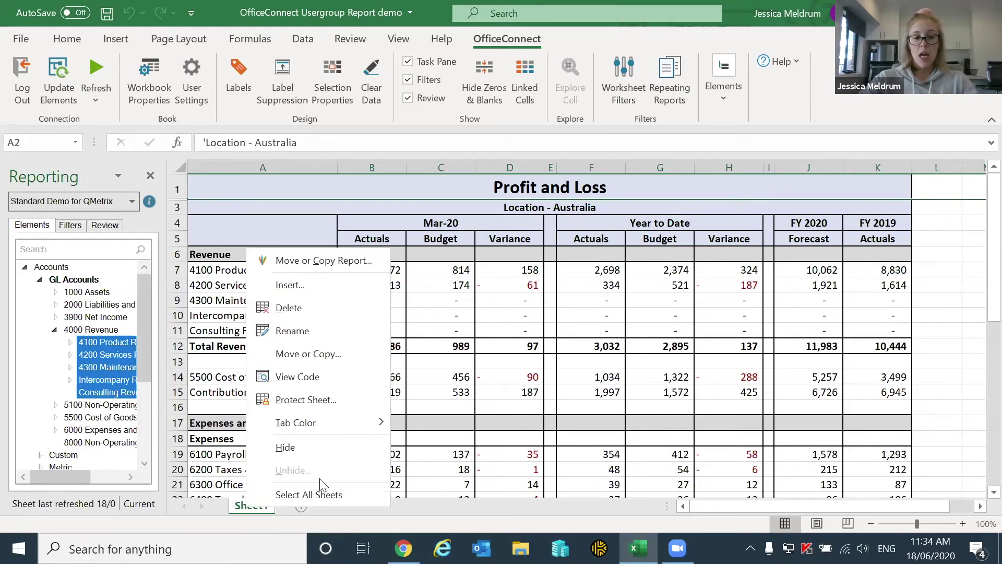
left_click(297, 355)
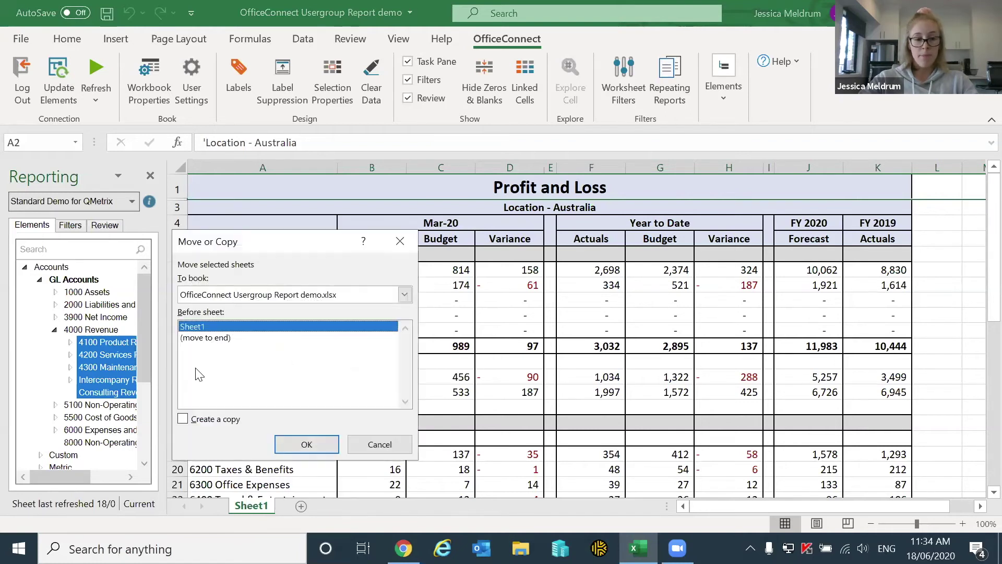
left_click(196, 338)
left_click(182, 419)
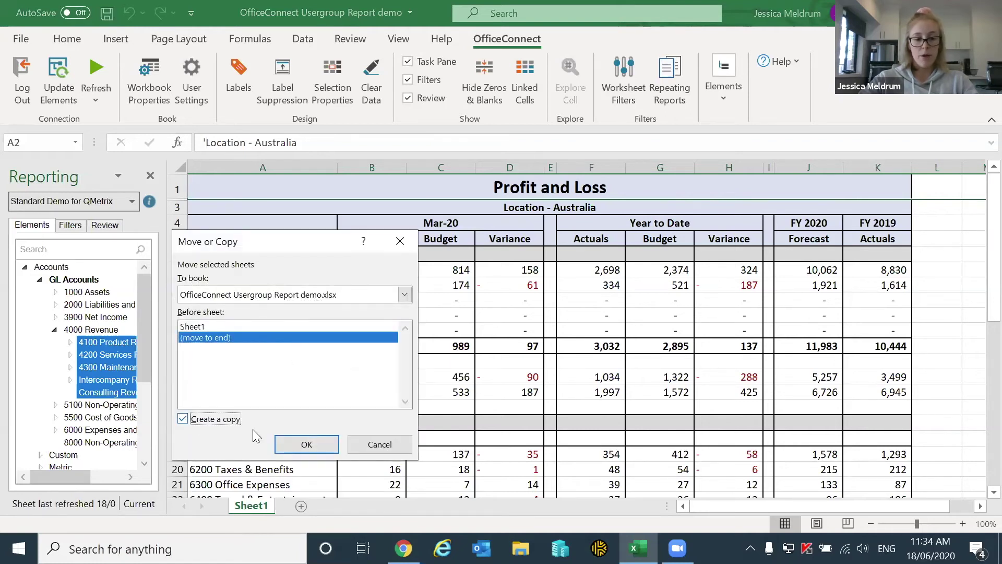
left_click(307, 443)
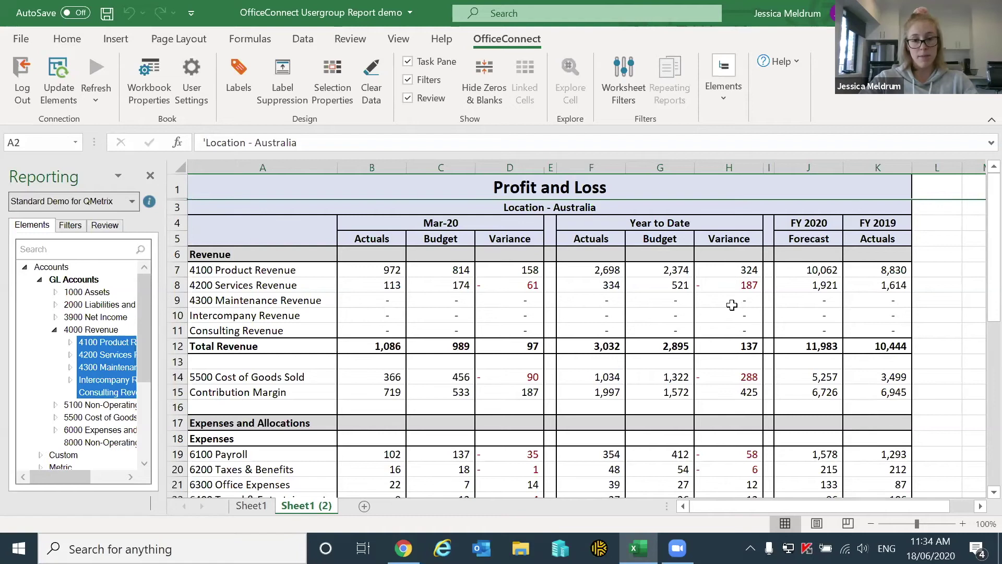
Use Move or Copy Report to copy Sheet1 to the workbook's end as Sheet1 (3).
left_click(248, 507)
right_click(247, 504)
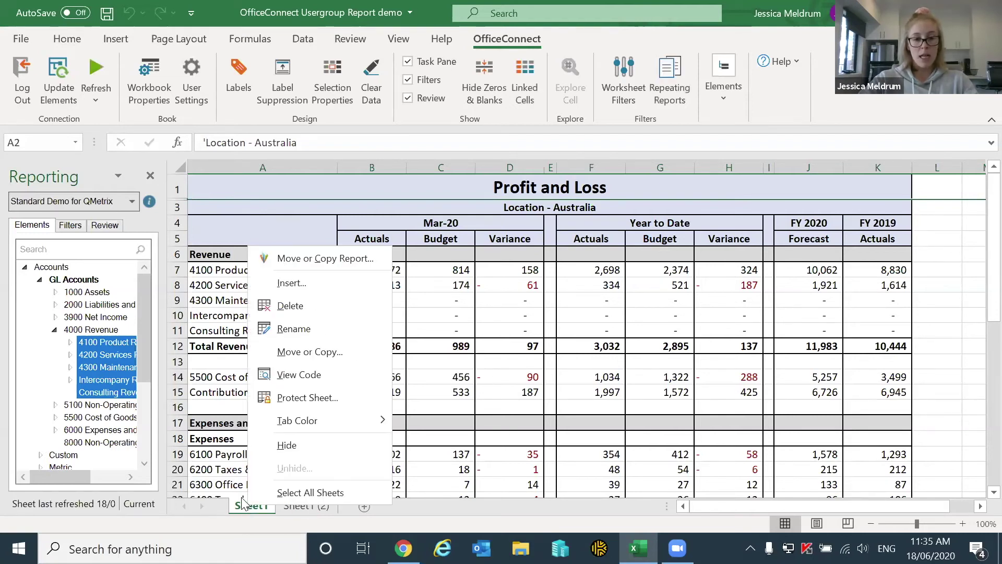
left_click(276, 257)
left_click(430, 289)
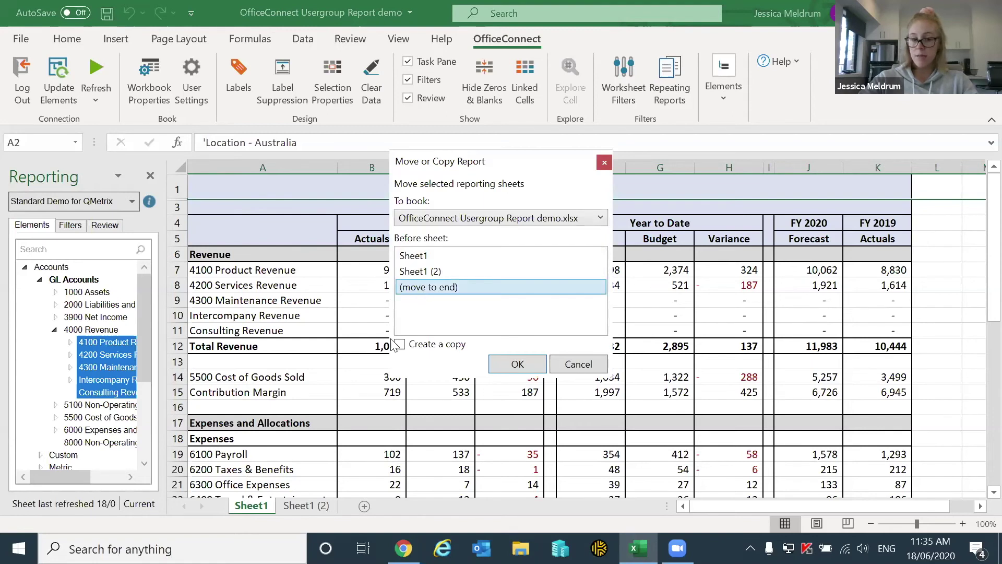
left_click(400, 344)
left_click(498, 369)
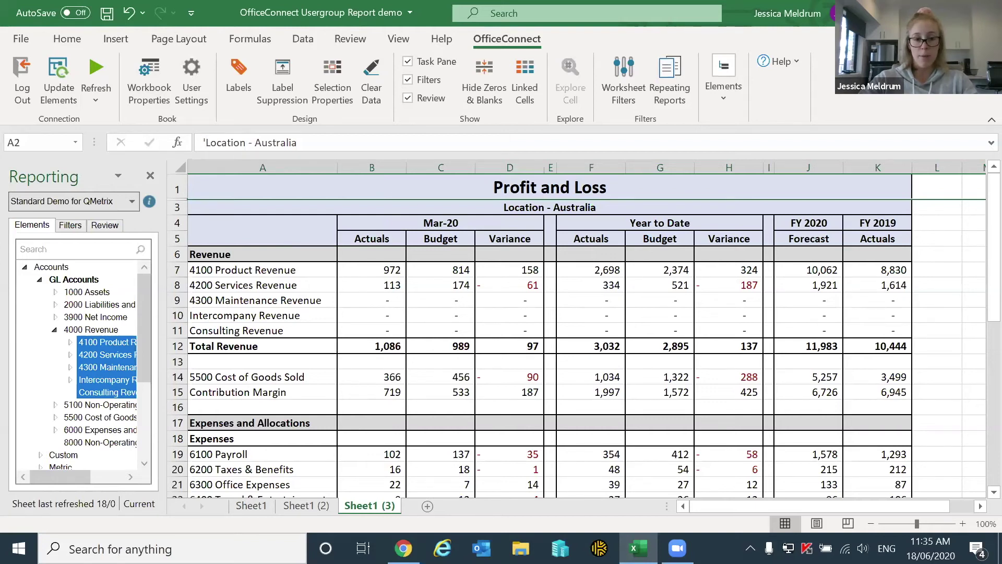
Group Sheet1 (2) and Sheet1 (3) and delete both, leaving only Sheet1.
left_click(322, 506)
left_click(366, 514, "ctrl")
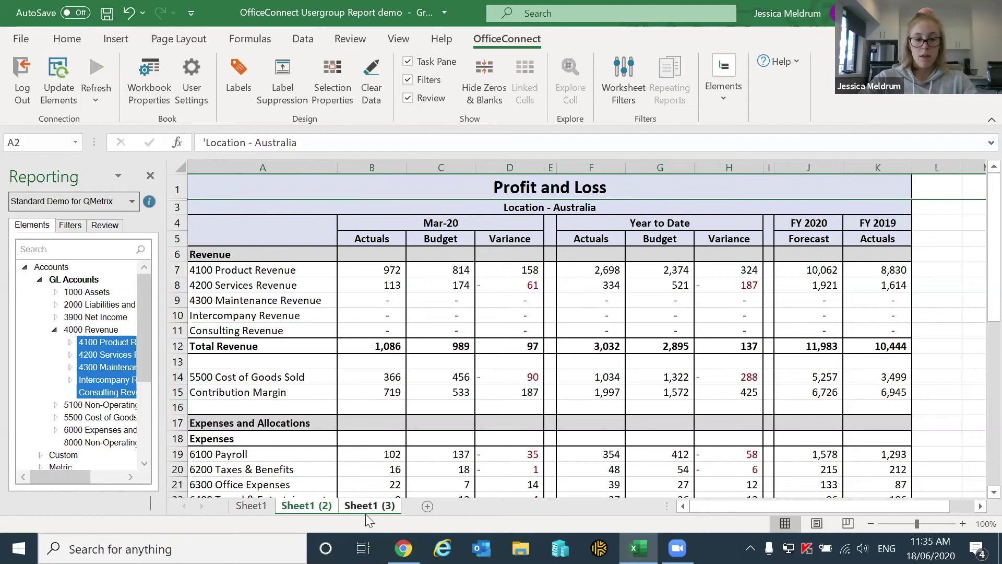
right_click(365, 509)
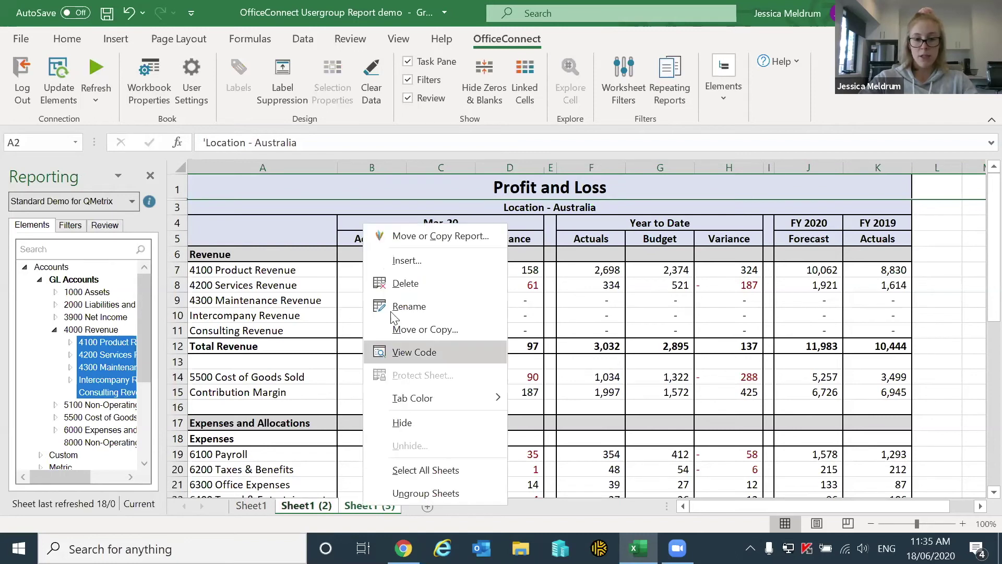
left_click(398, 289)
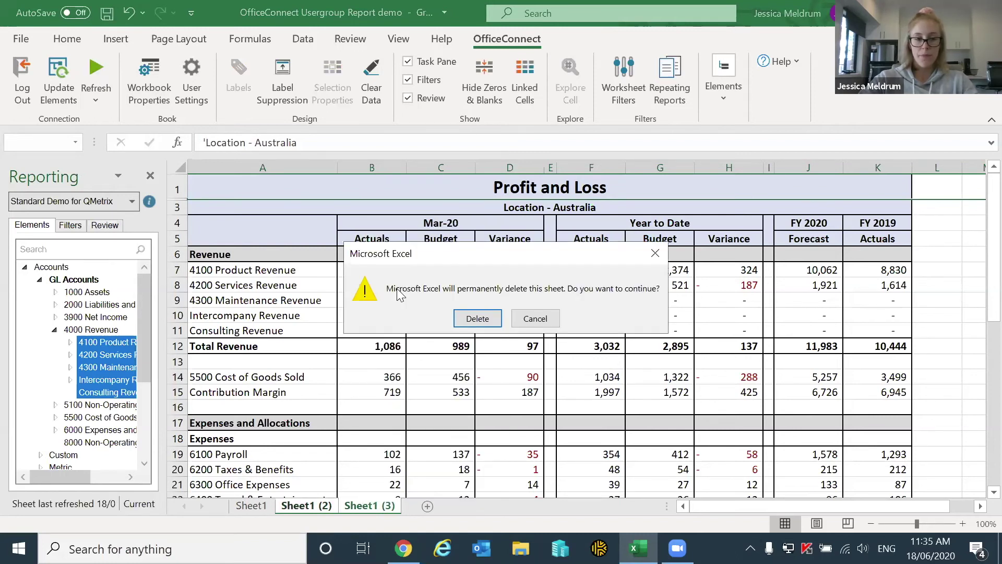
key("Return")
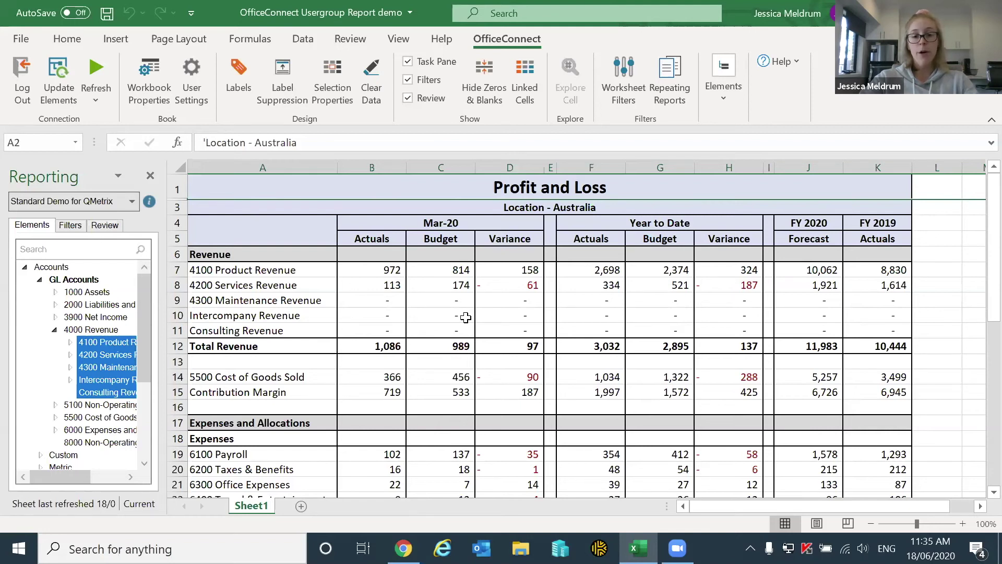
left_click(156, 64)
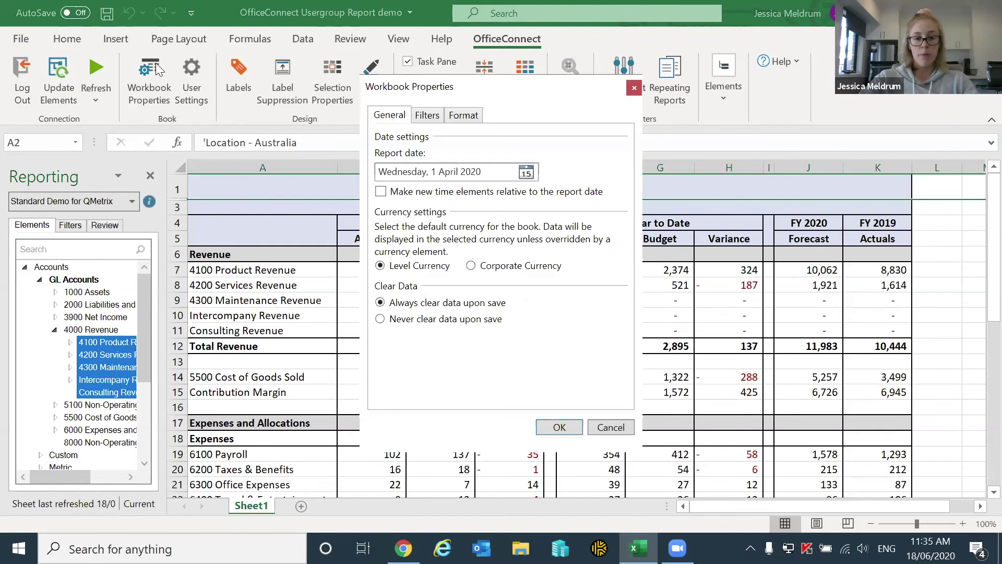
left_click(427, 115)
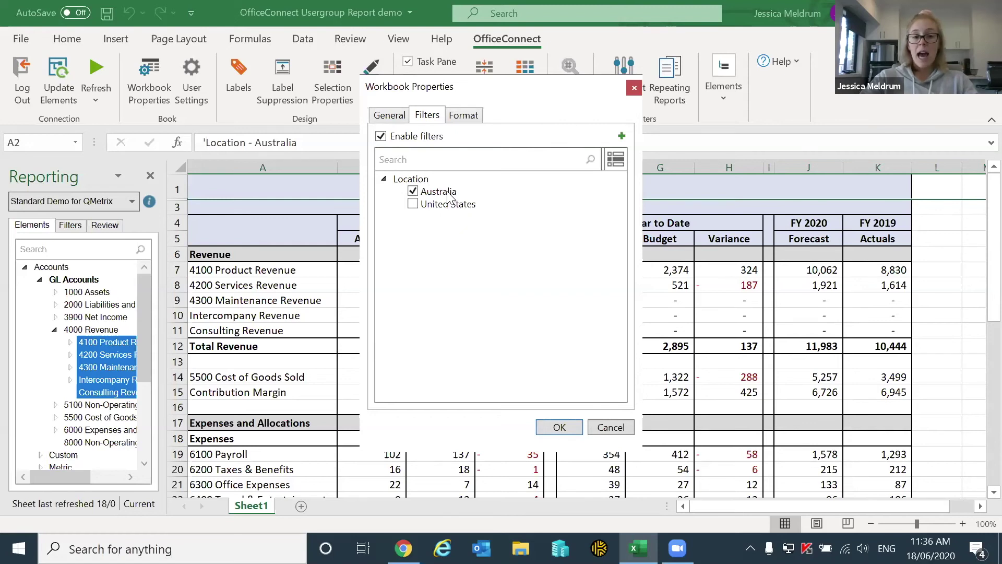
left_click(412, 204)
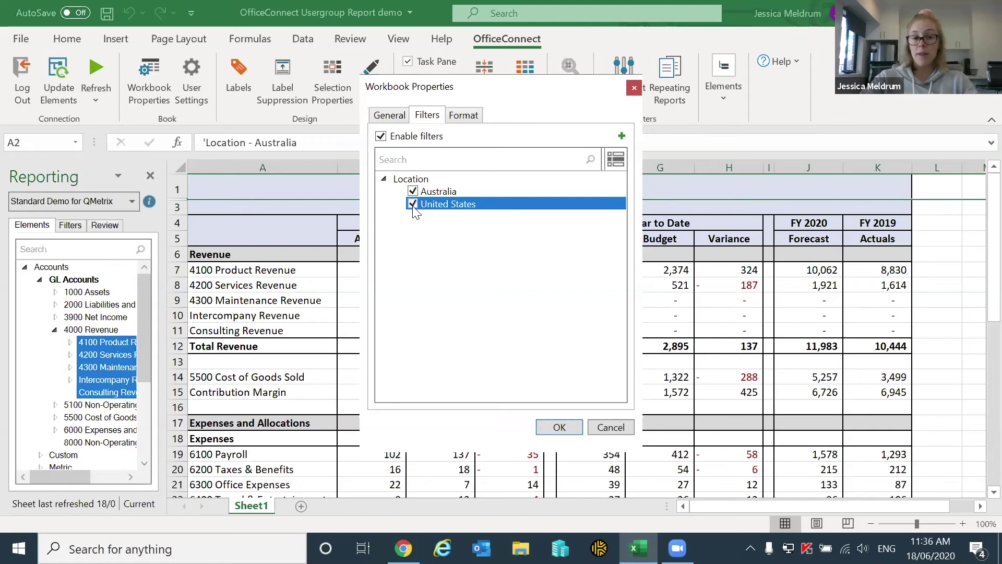
left_click(413, 204)
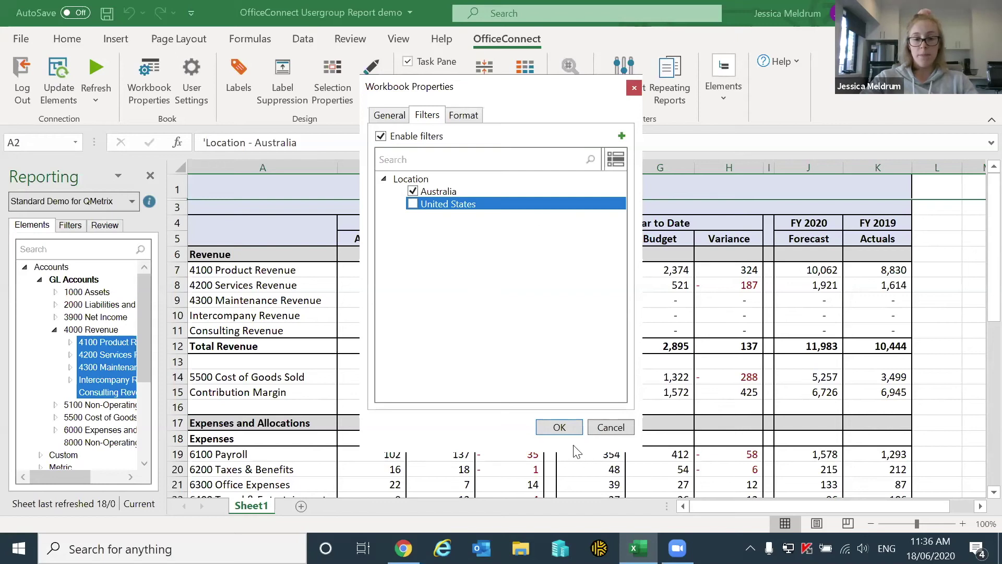
left_click(559, 428)
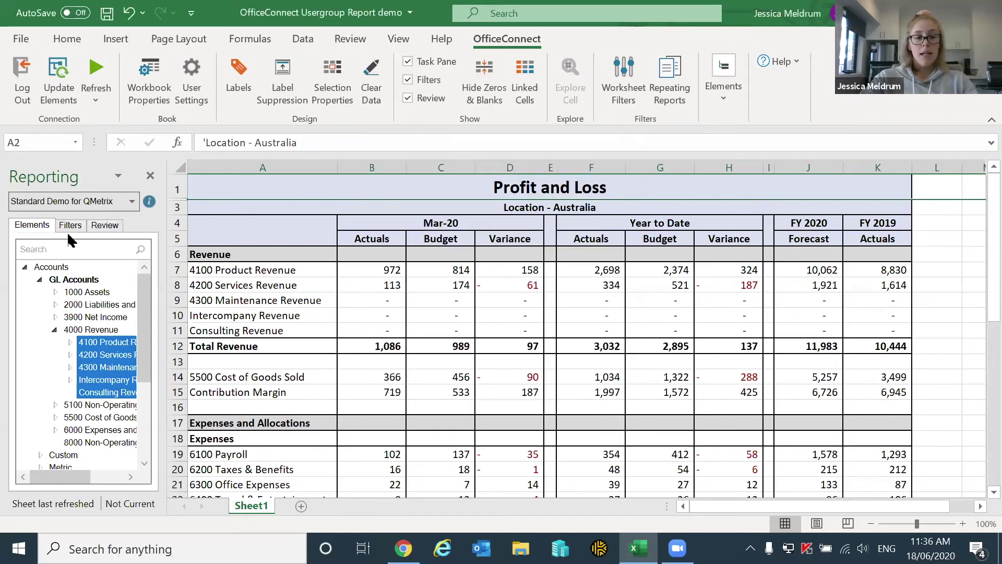
Show the Reporting pane's Filters tab, where filtering is not enabled on Sheet1.
left_click(73, 227)
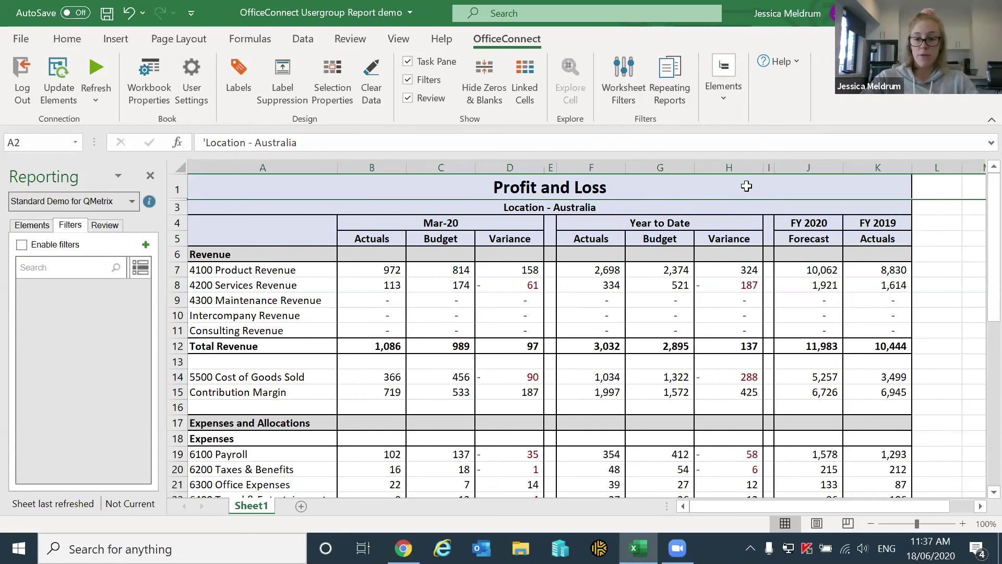
Set the repeating report element type to Location and expand Australia to show its states.
left_click(673, 78)
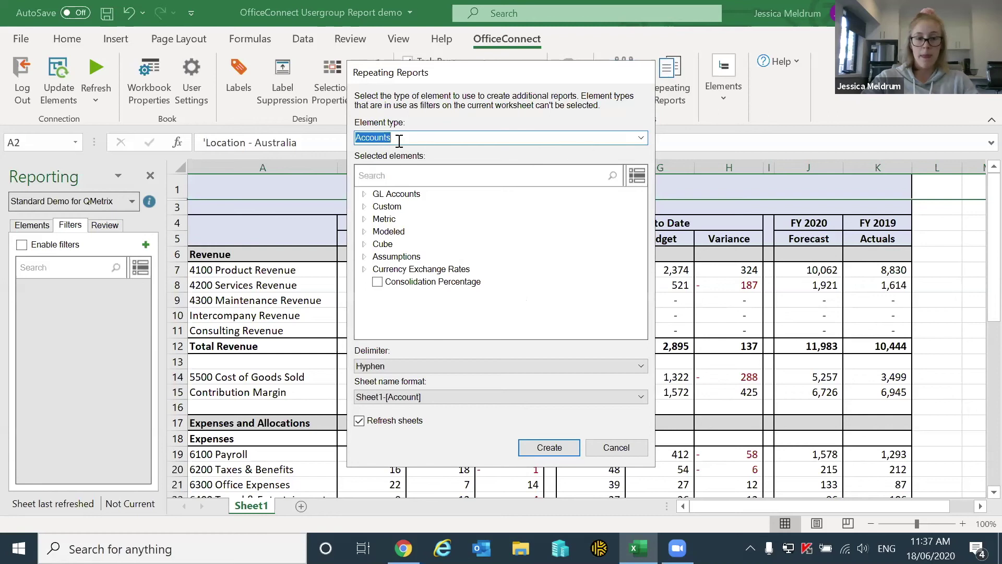
left_click(640, 138)
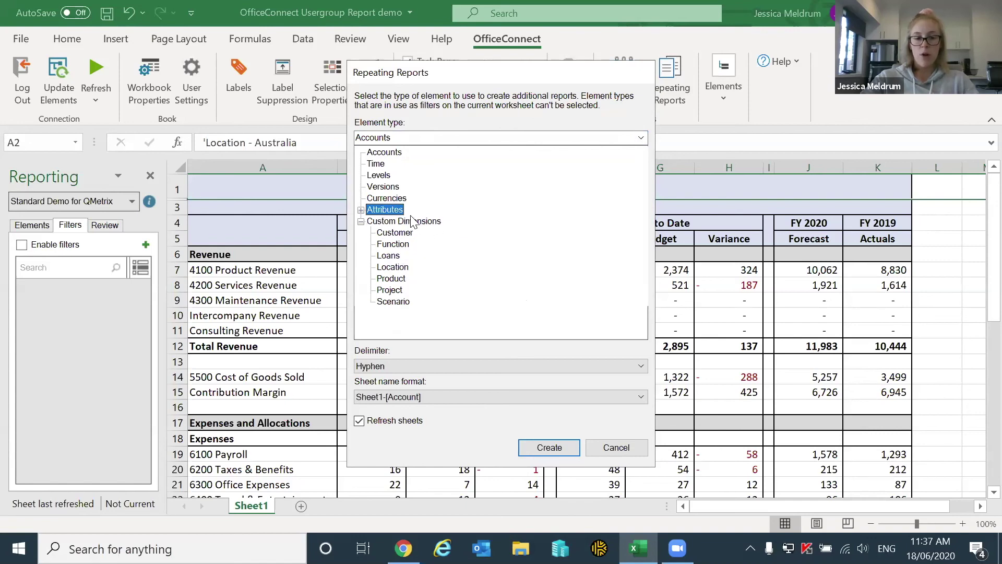
left_click(401, 267)
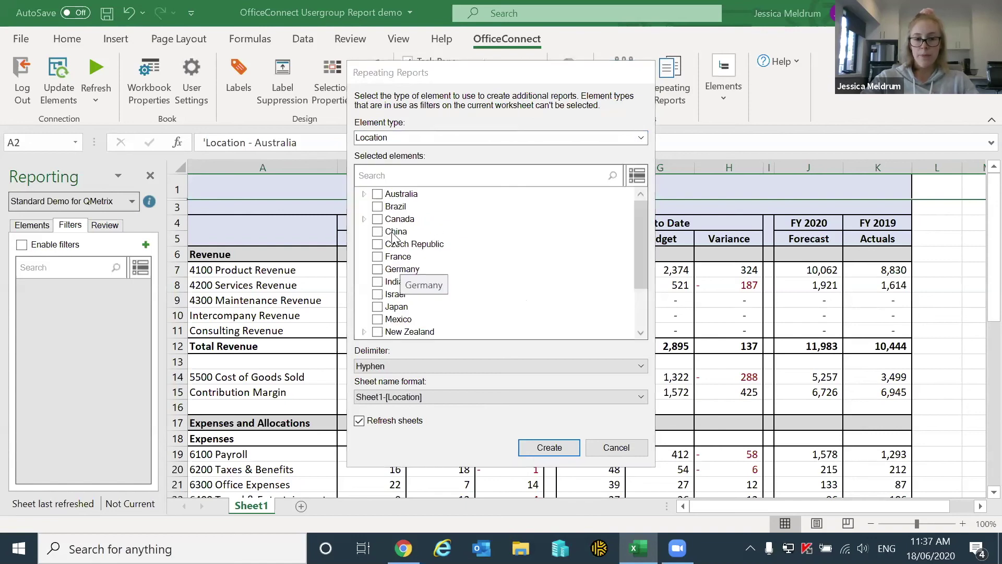
left_click(364, 194)
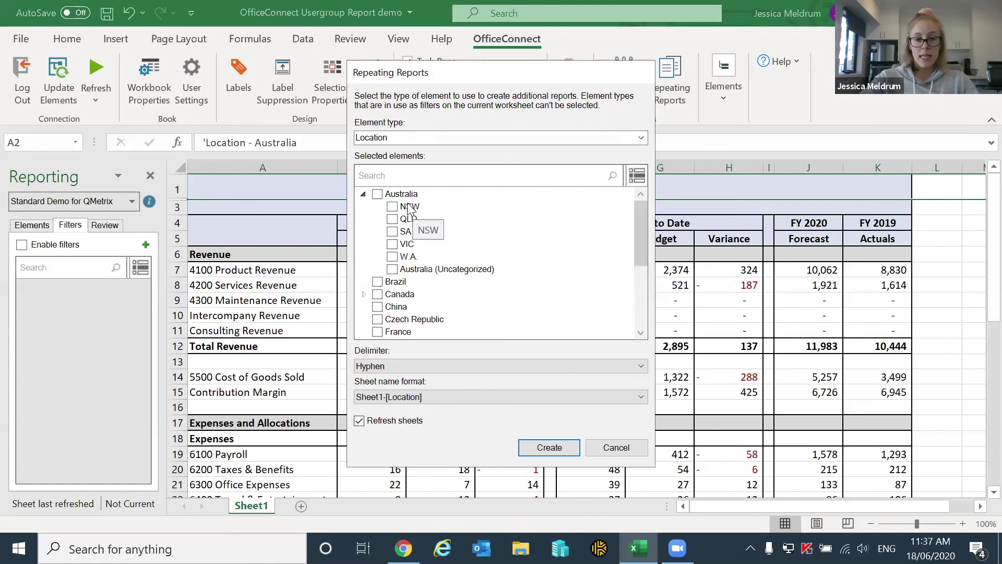
Select NSW, QLD, SA, VIC and W.A. and create a report sheet for each.
left_click(392, 206)
left_click(392, 218)
left_click(392, 231)
left_click(393, 244)
left_click(392, 257)
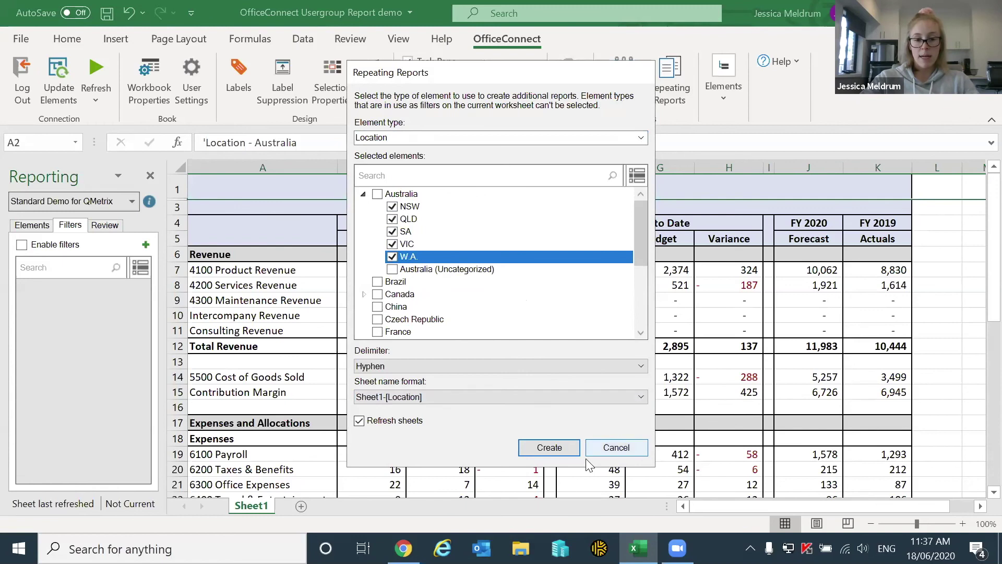
left_click(554, 448)
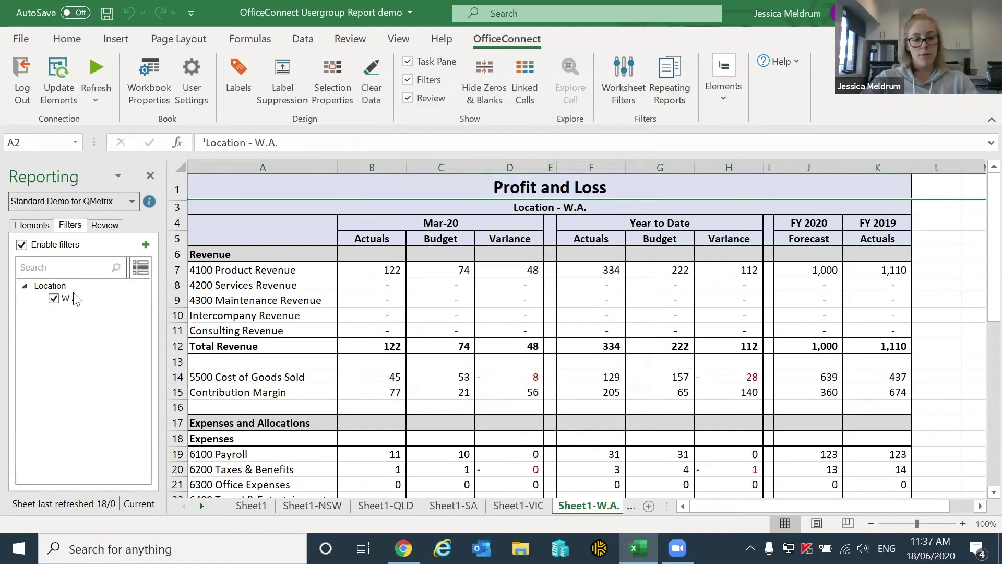
Look through the Sheet1-VIC, Sheet1-SA and main Sheet1 reports, finishing on Sheet1-NSW.
left_click(519, 506)
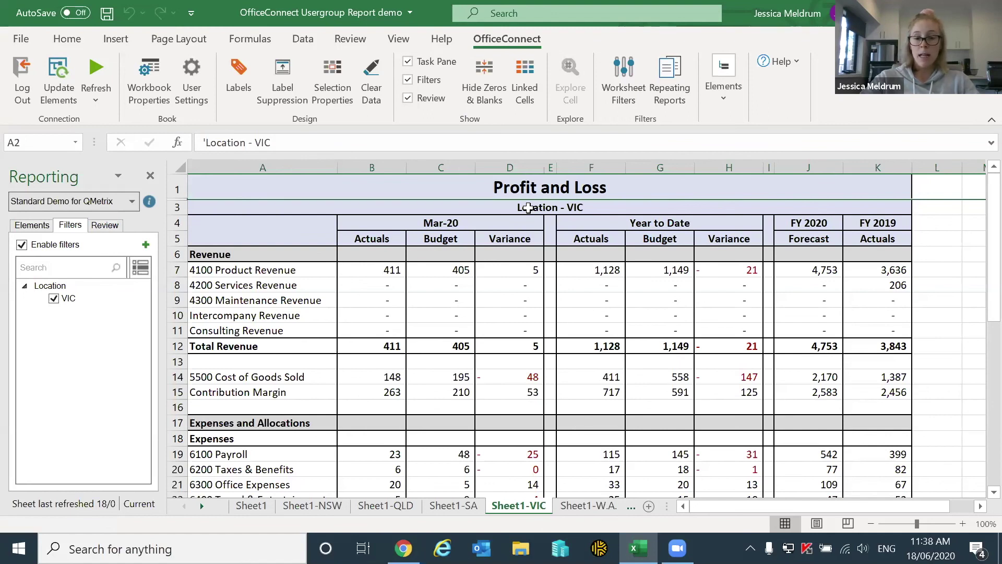
left_click(450, 505)
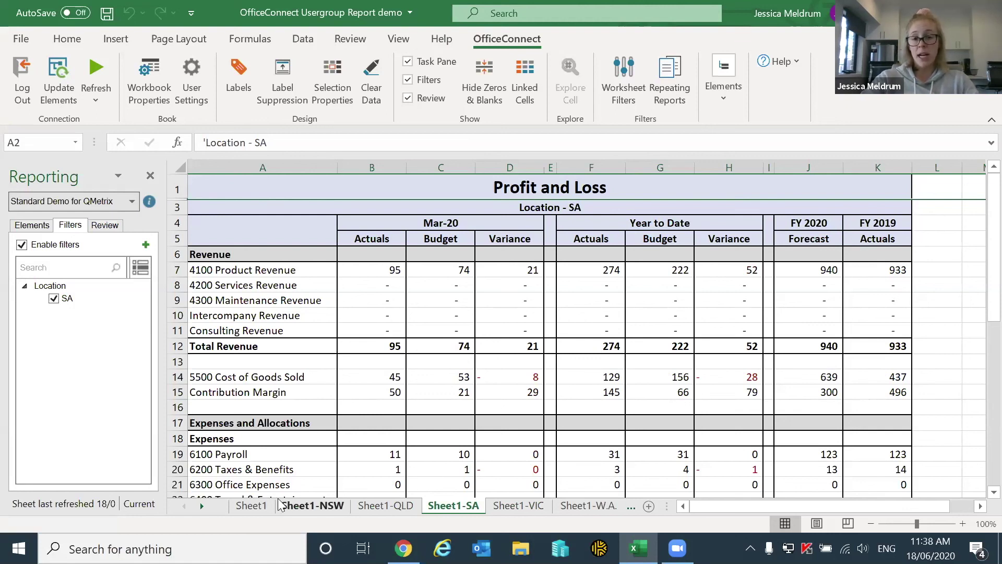
left_click(256, 509)
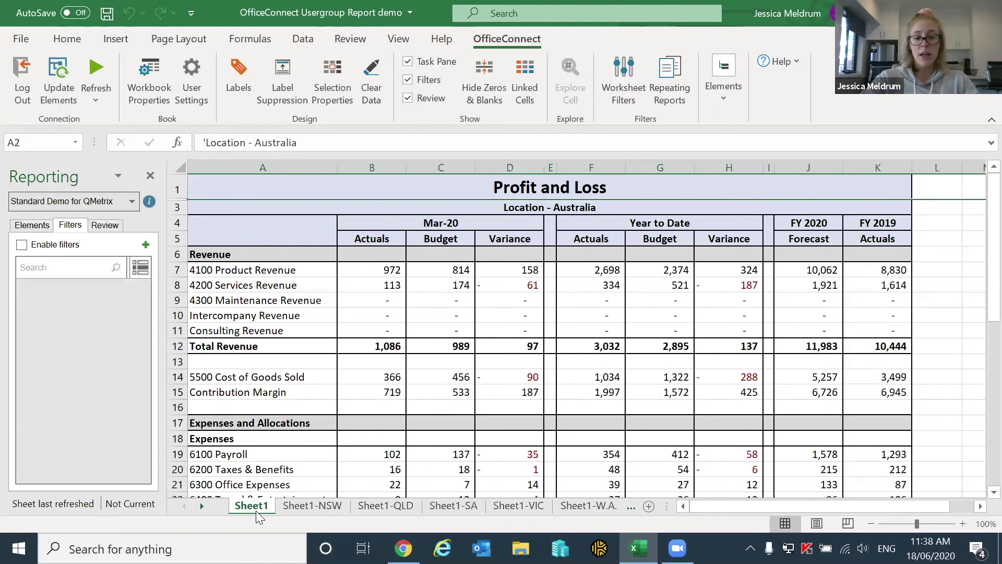
left_click(289, 509)
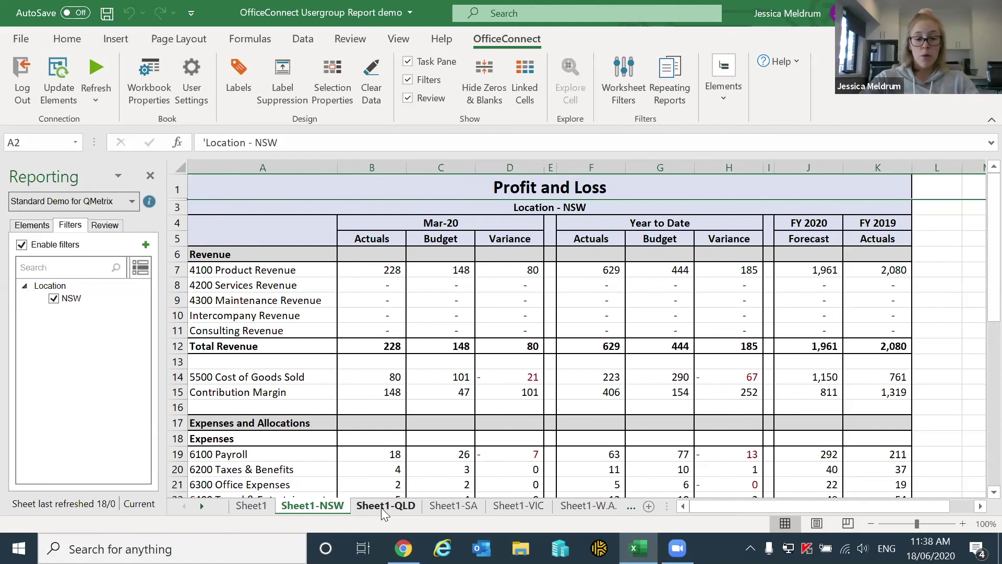
Group the Sheet1-NSW through Sheet1-W.A. tabs and permanently delete them.
left_click(583, 504, "shift")
right_click(451, 508)
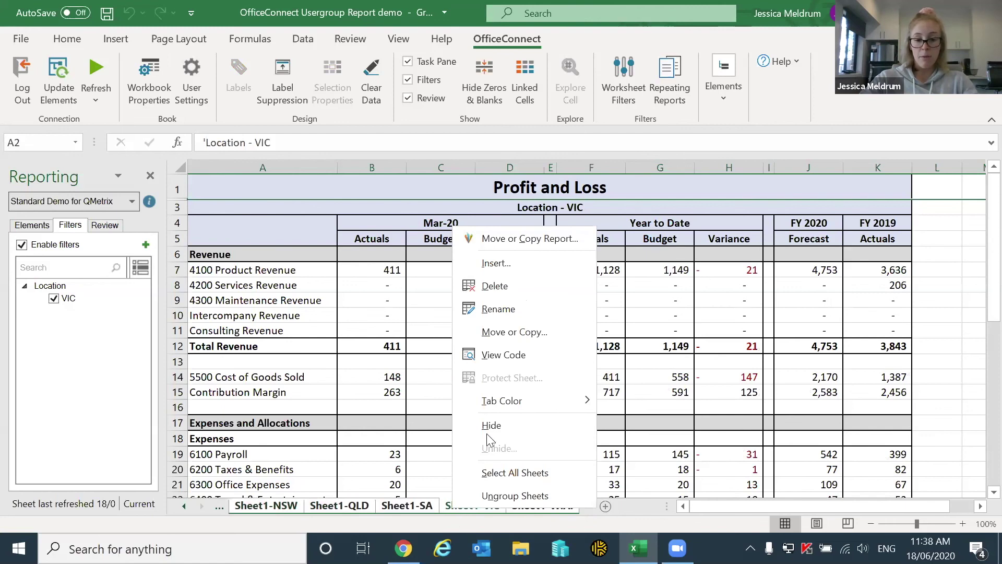
left_click(494, 287)
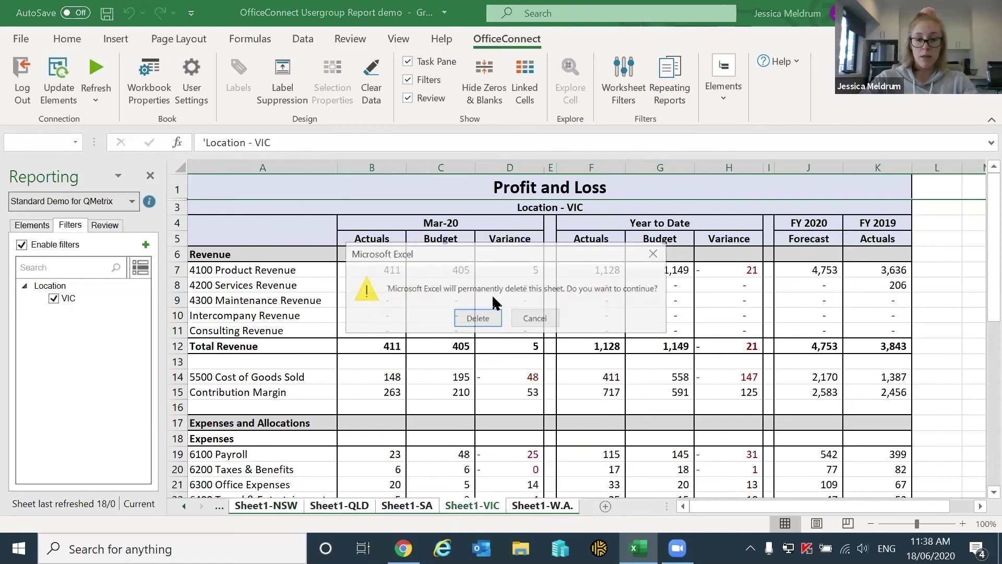
left_click(472, 320)
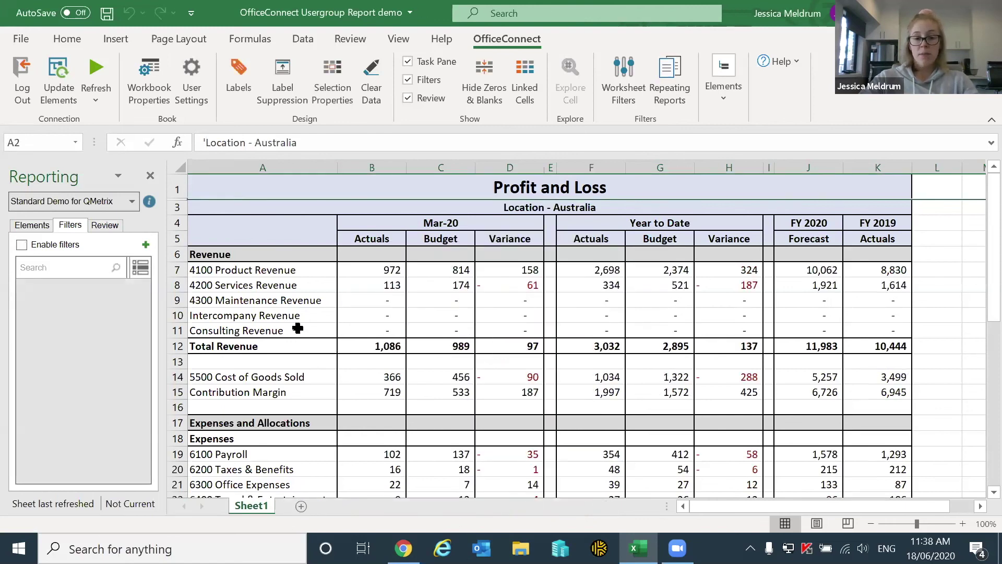
left_click(297, 328)
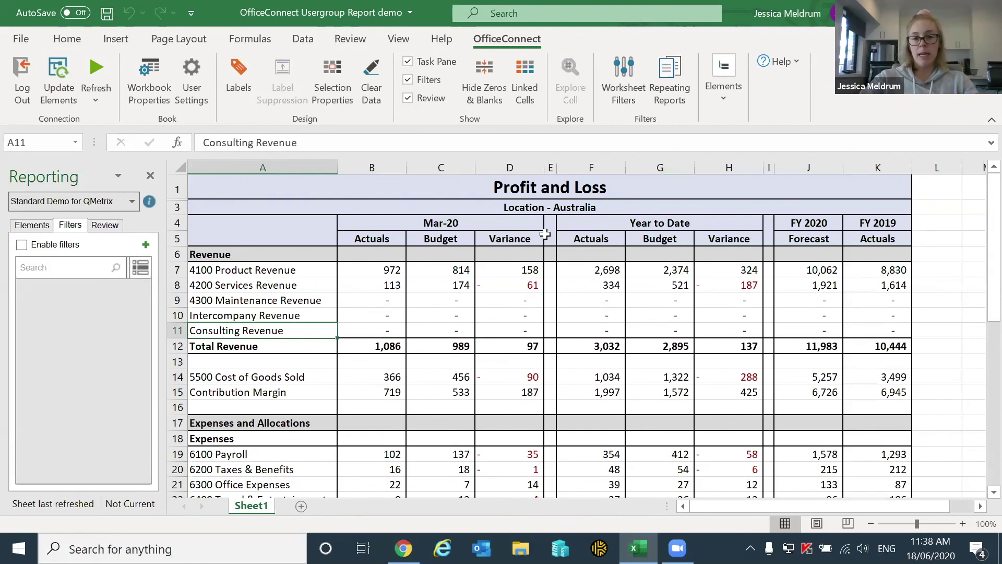